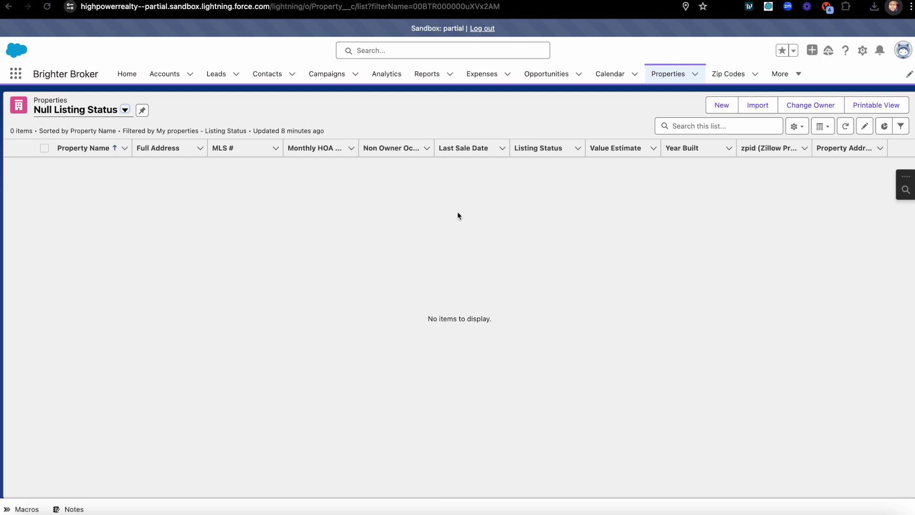
pyautogui.click(721, 105)
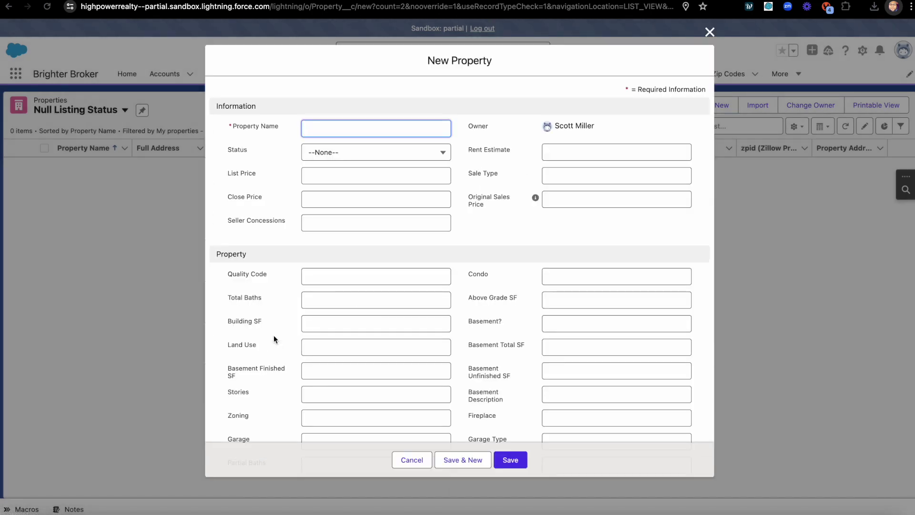
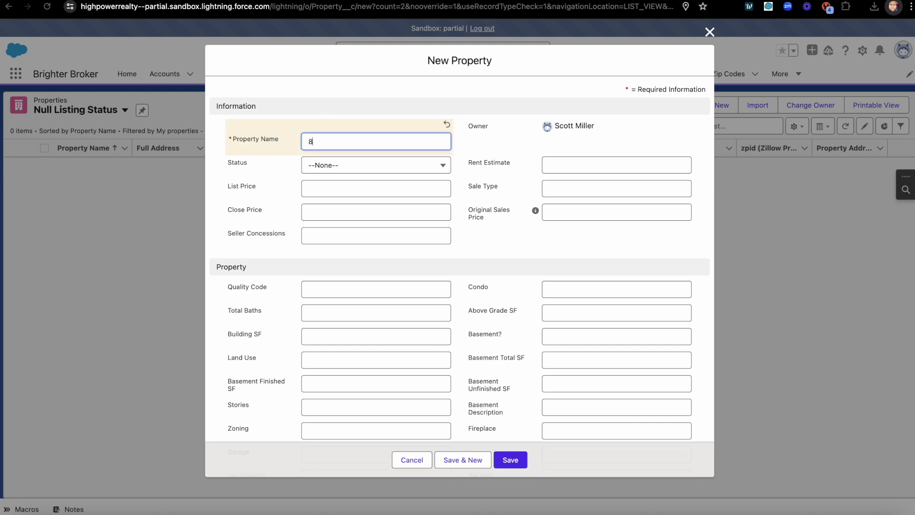
pyautogui.click(341, 166)
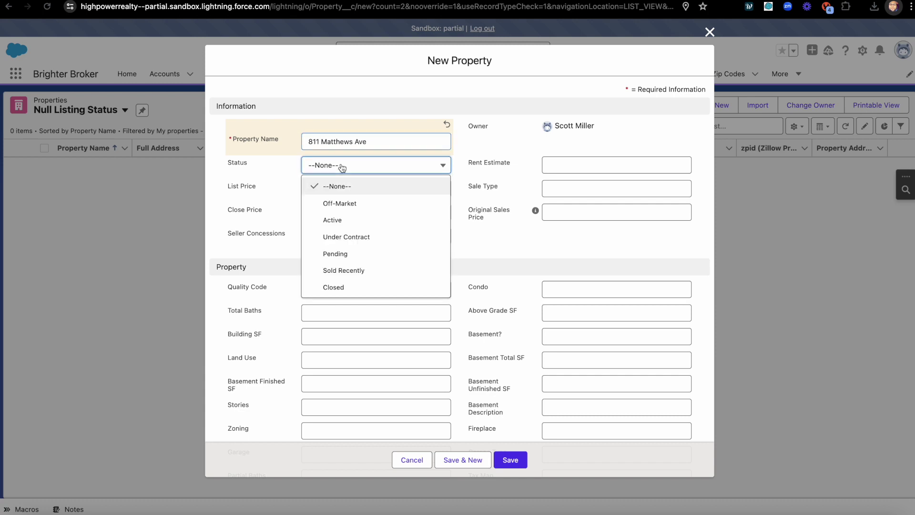
pyautogui.click(386, 96)
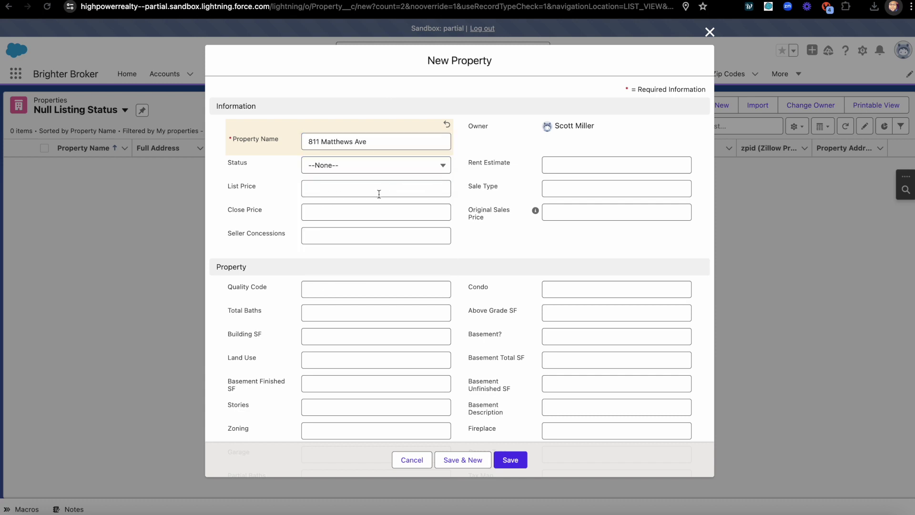
pyautogui.scroll(-3, 343, 285)
pyautogui.scroll(-8, 344, 285)
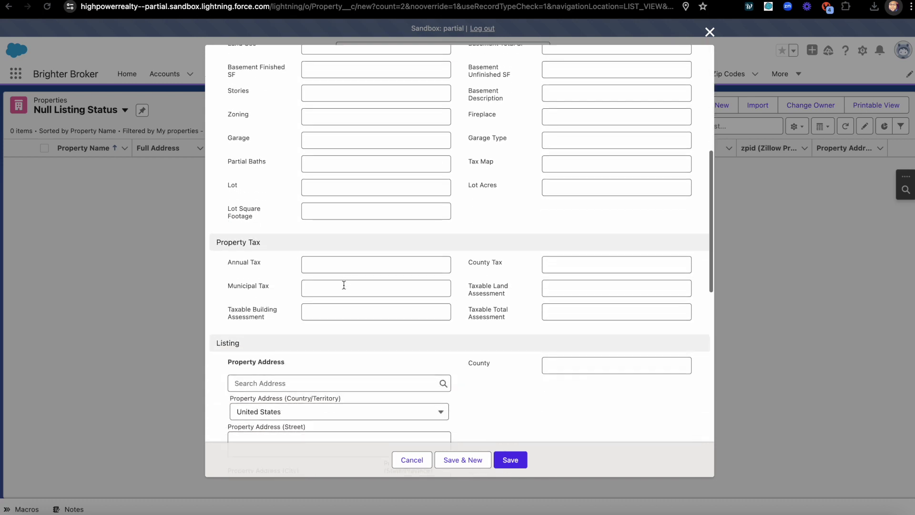
pyautogui.click(295, 161)
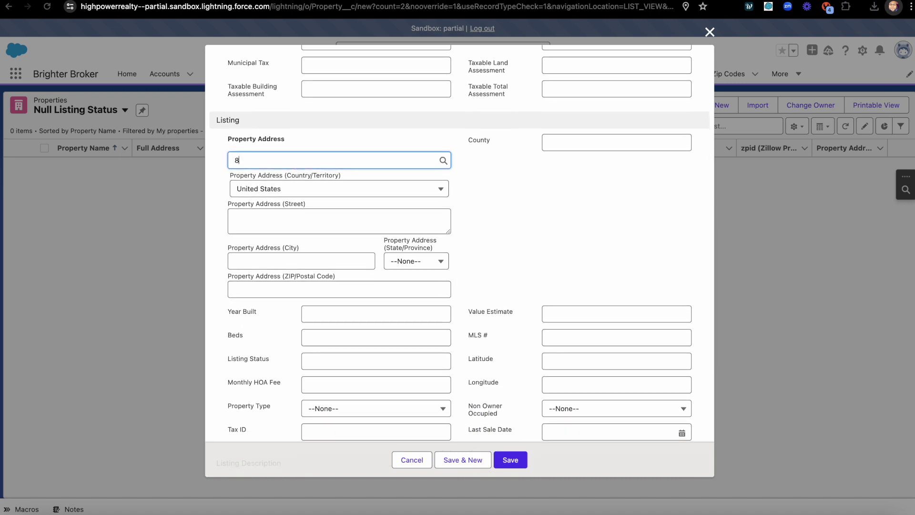
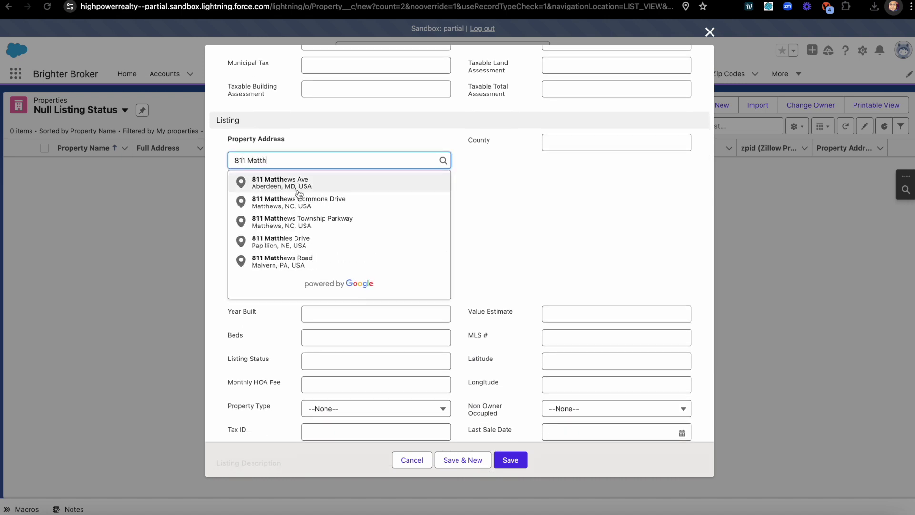
pyautogui.click(299, 186)
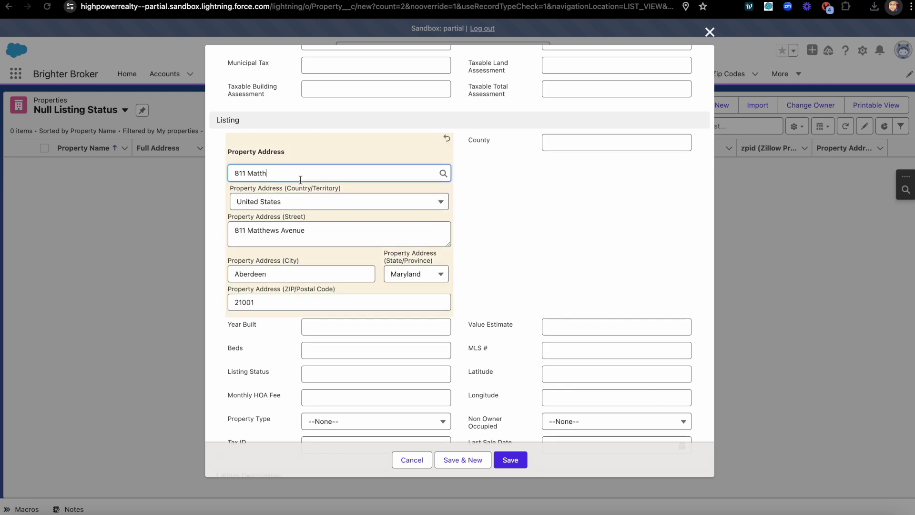
pyautogui.scroll(-3, 367, 286)
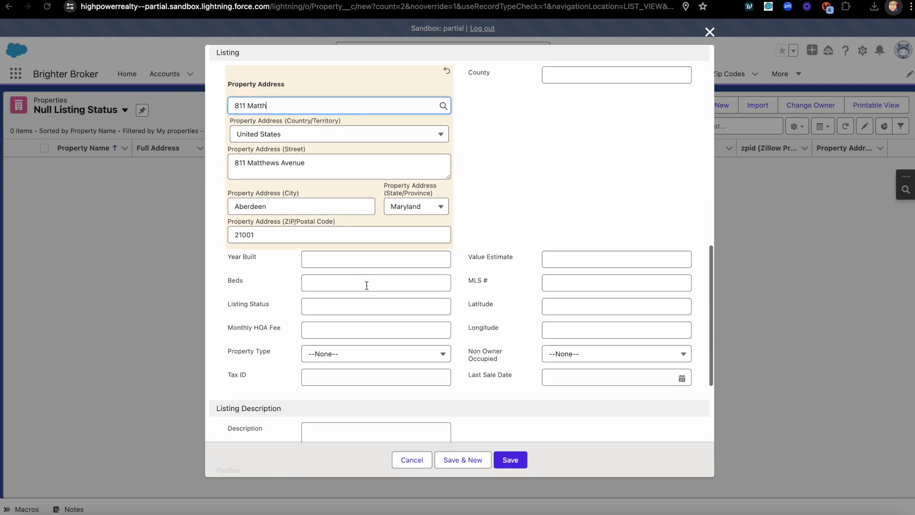
pyautogui.scroll(1, 367, 286)
pyautogui.scroll(-1, 367, 286)
pyautogui.scroll(-3, 367, 286)
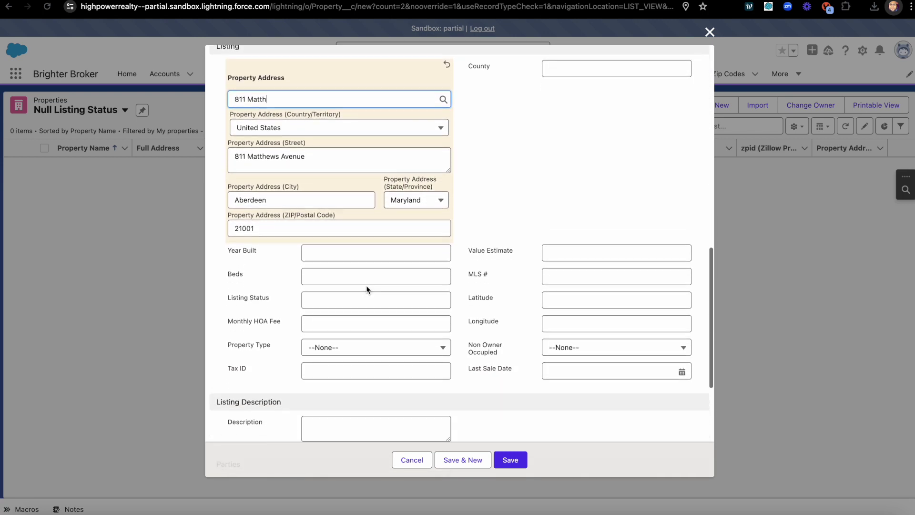
pyautogui.click(511, 460)
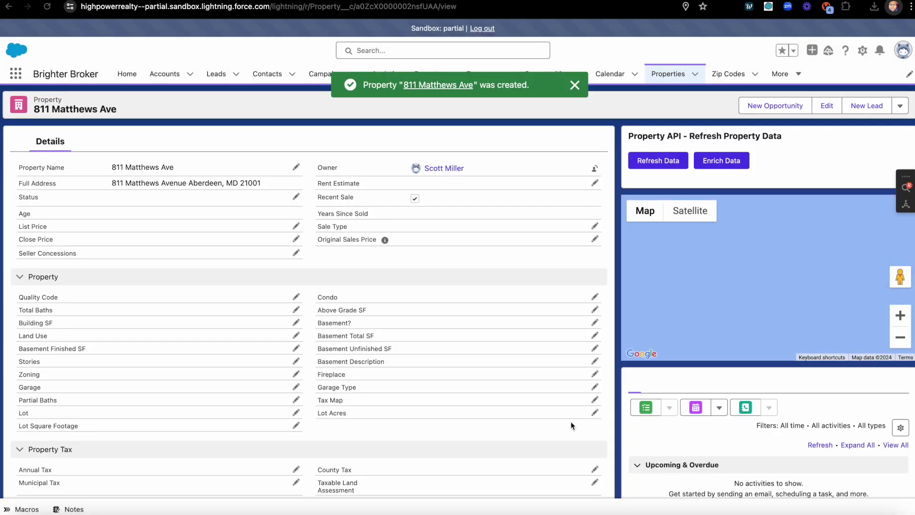
pyautogui.scroll(-10, 390, 336)
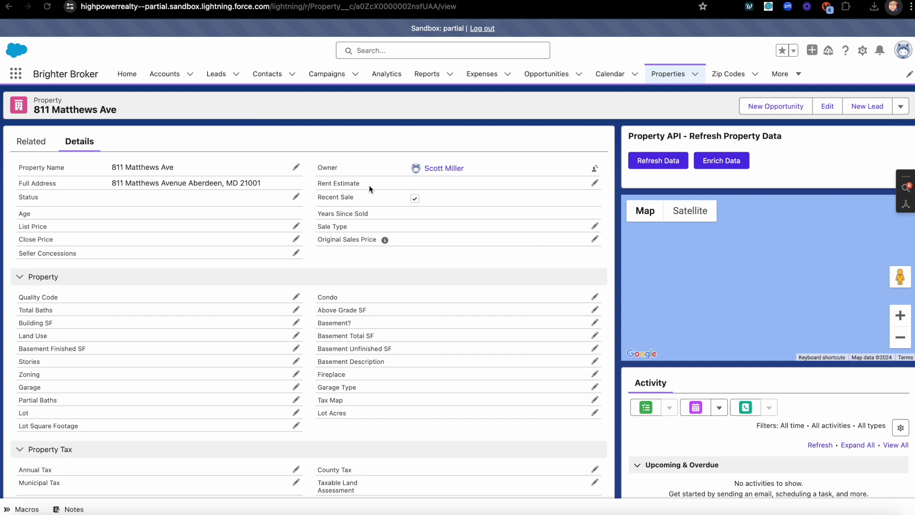
pyautogui.scroll(-2, 402, 326)
pyautogui.scroll(-9, 403, 326)
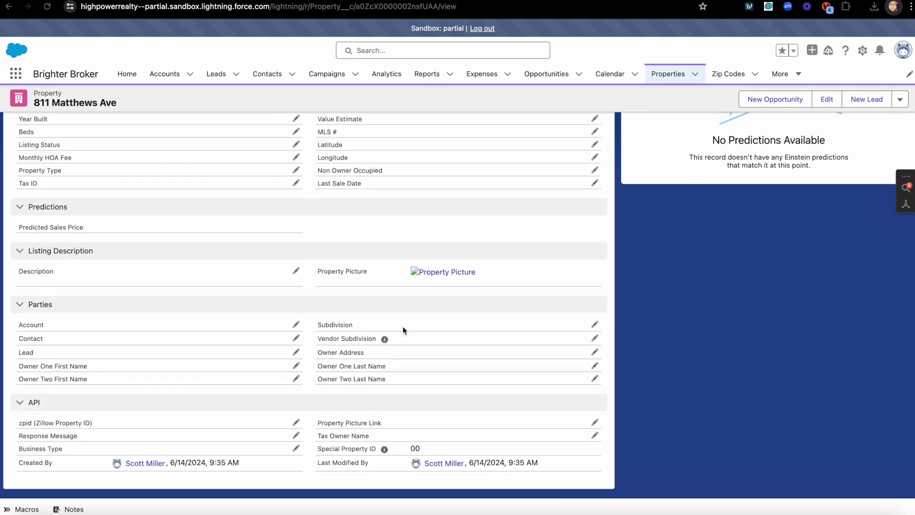
pyautogui.scroll(9, 403, 328)
pyautogui.scroll(-10, 403, 327)
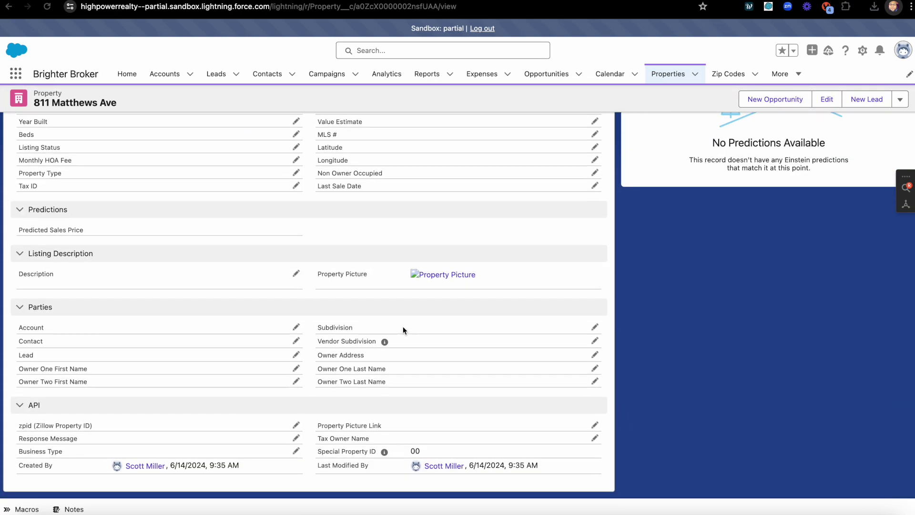
pyautogui.scroll(11, 403, 328)
pyautogui.click(635, 161)
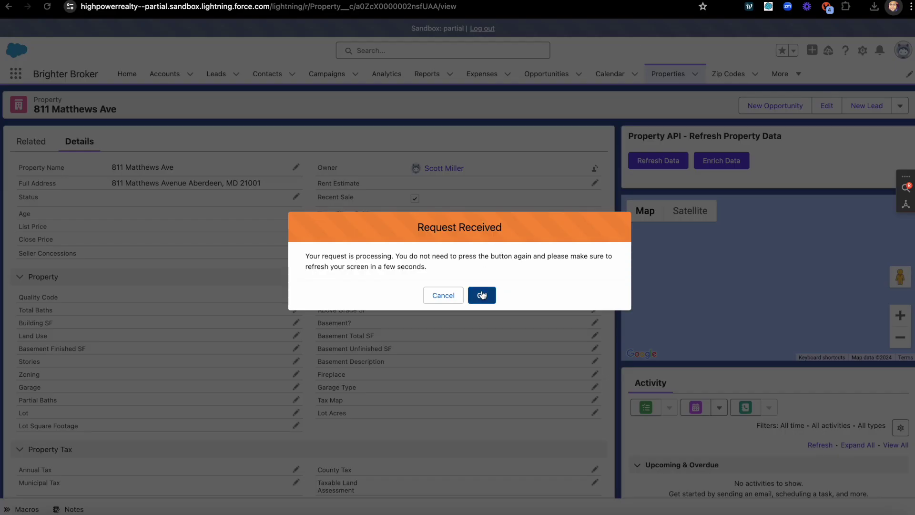
pyautogui.click(483, 297)
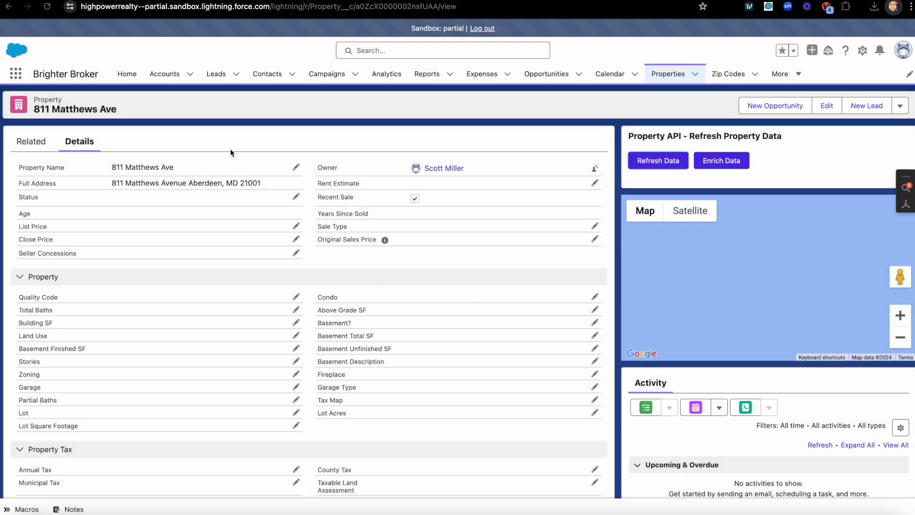
pyautogui.click(48, 6)
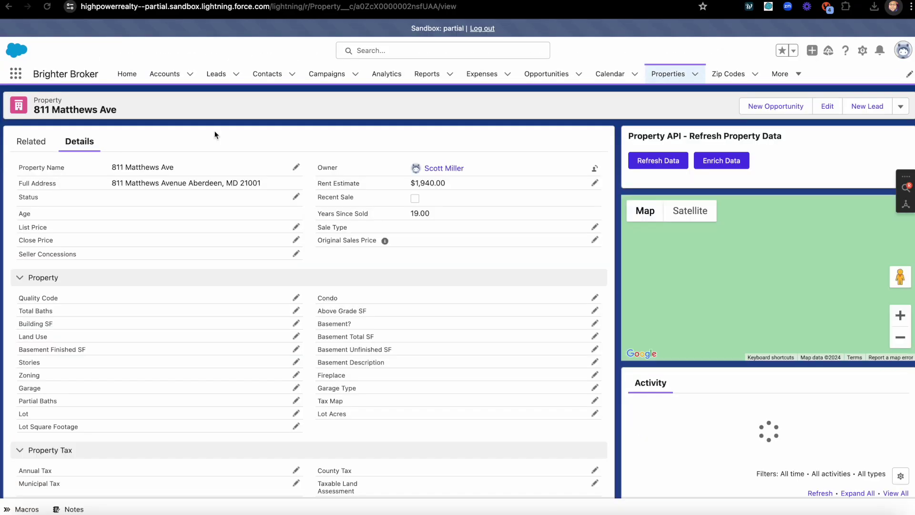
pyautogui.scroll(-1, 462, 348)
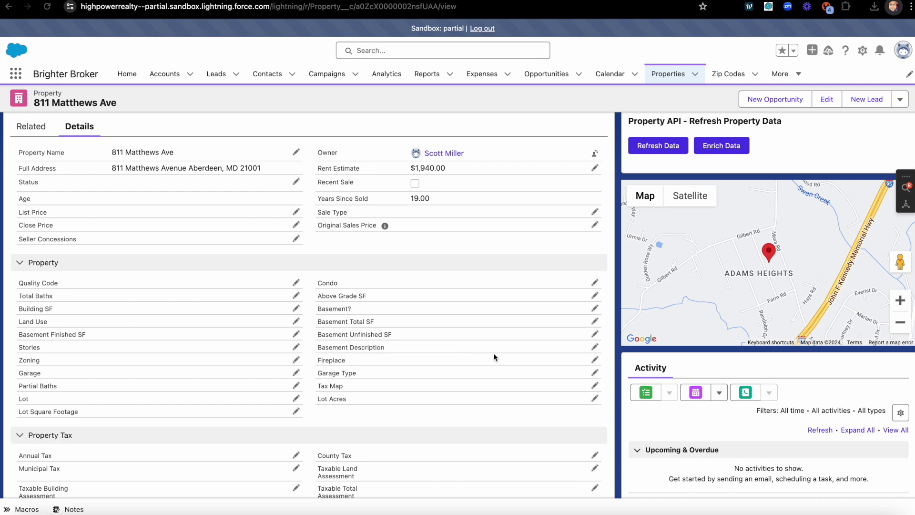
pyautogui.scroll(-1, 557, 358)
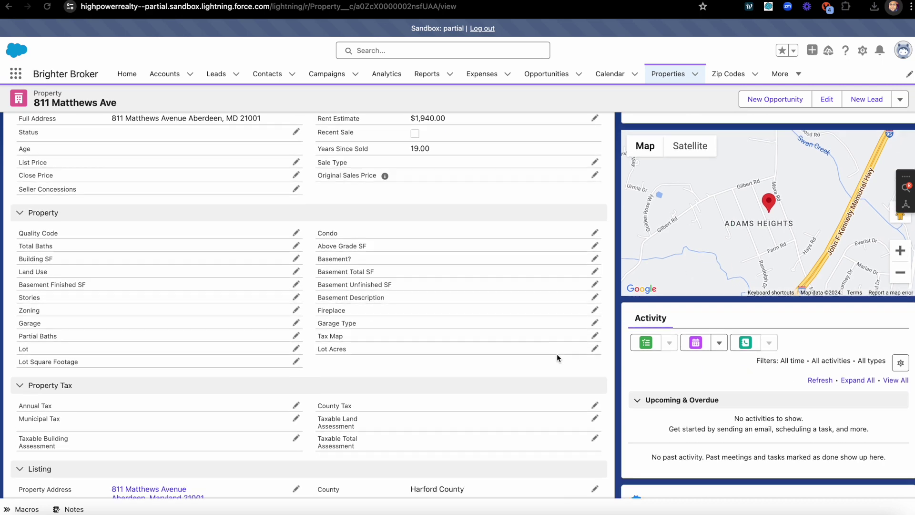
pyautogui.scroll(-10, 557, 358)
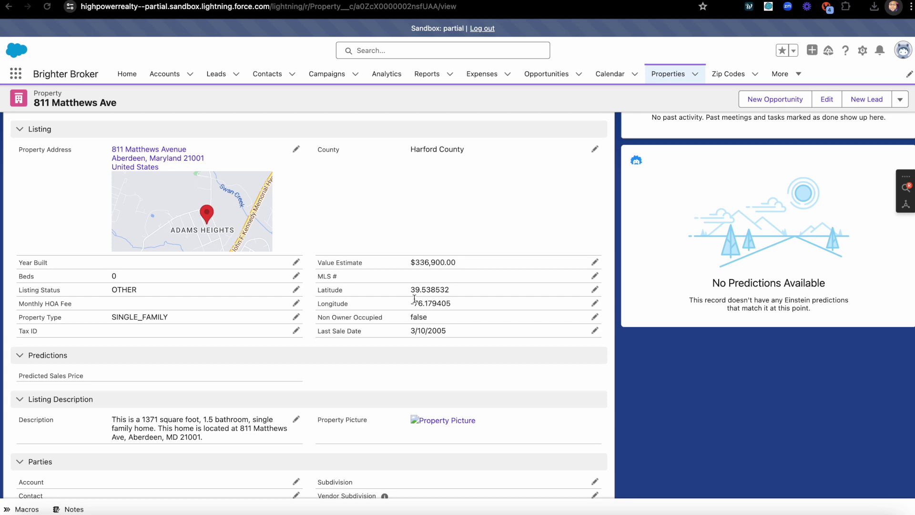
pyautogui.scroll(7, 434, 308)
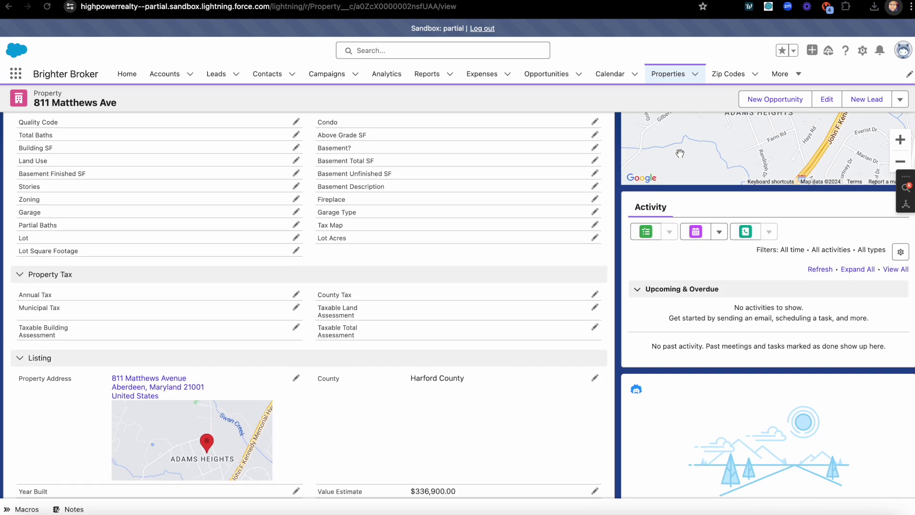
pyautogui.scroll(-9, 454, 360)
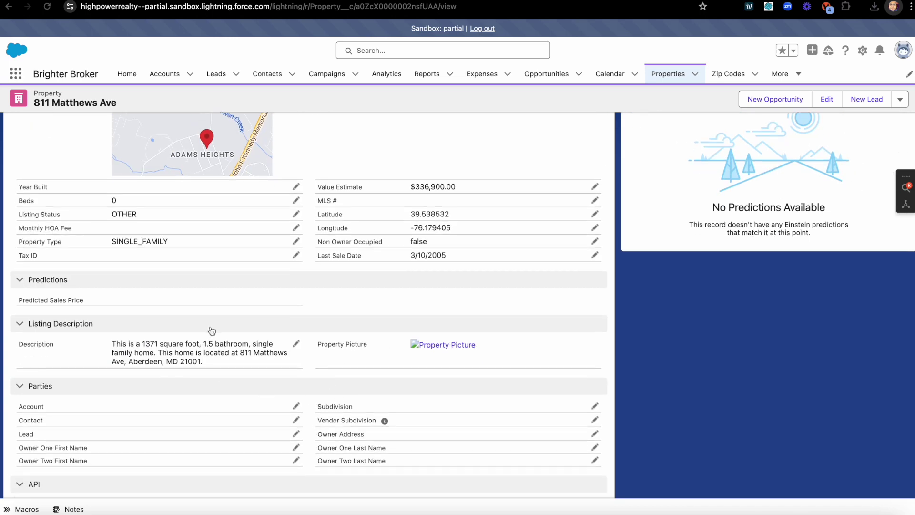
pyautogui.scroll(-4, 315, 379)
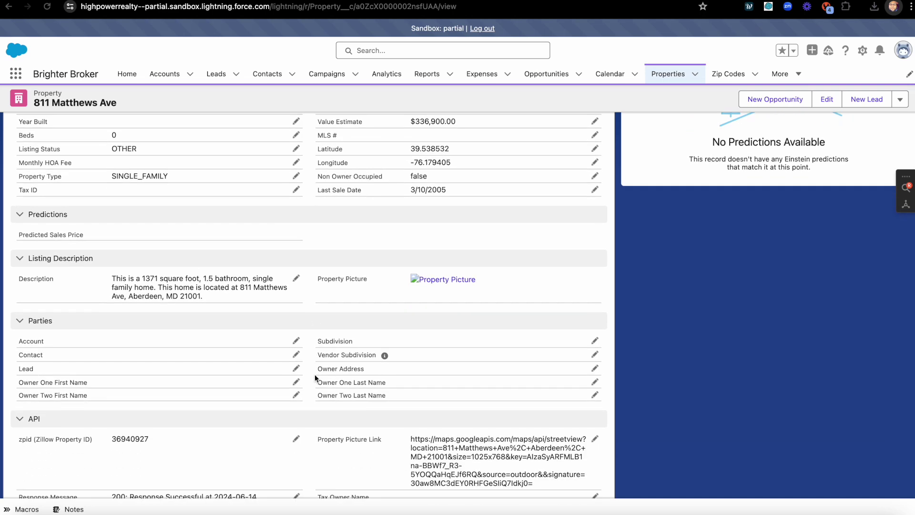
pyautogui.scroll(15, 315, 378)
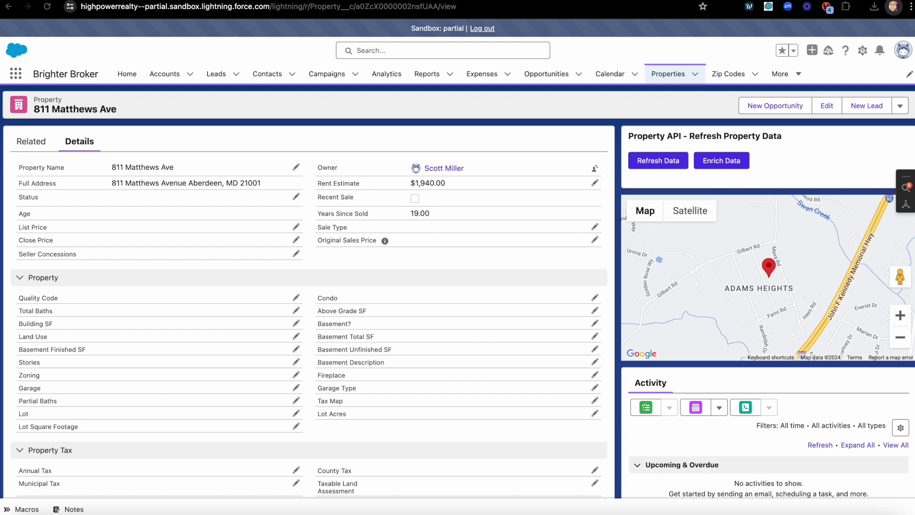
# Switch to Postman and scroll through the searchProperty JSON response body.
pyautogui.press('super+Tab')
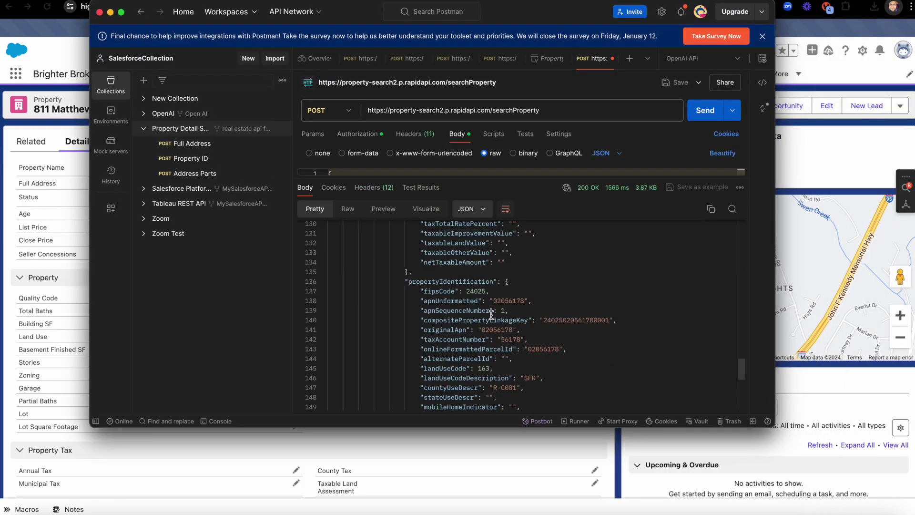
pyautogui.scroll(20, 491, 314)
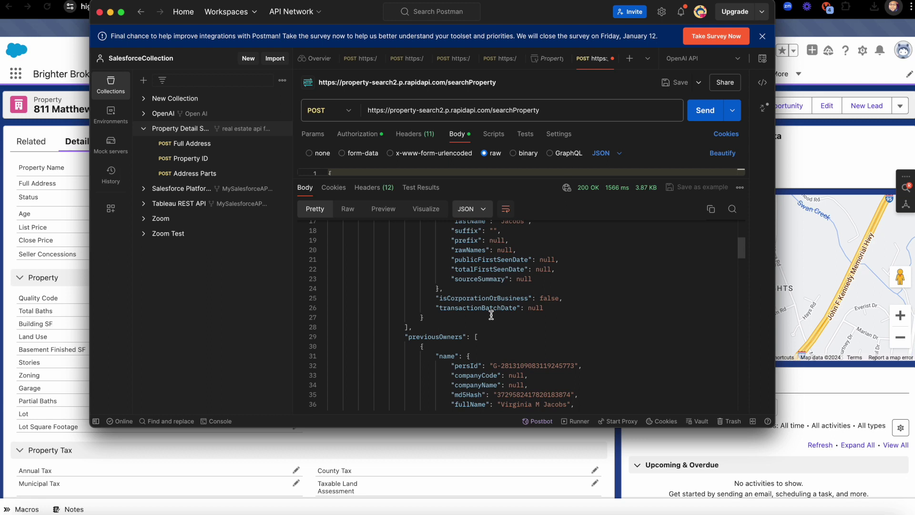
pyautogui.scroll(3, 491, 316)
pyautogui.scroll(-3, 492, 315)
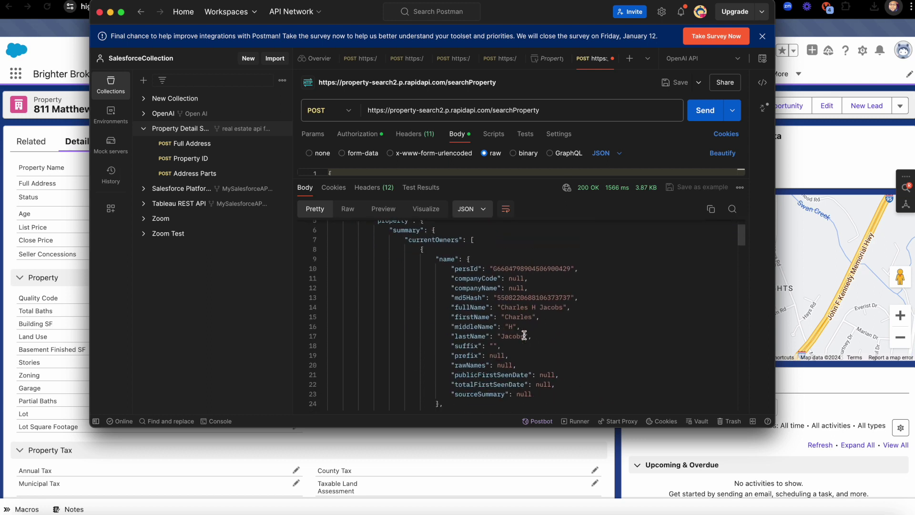
pyautogui.scroll(-10, 501, 356)
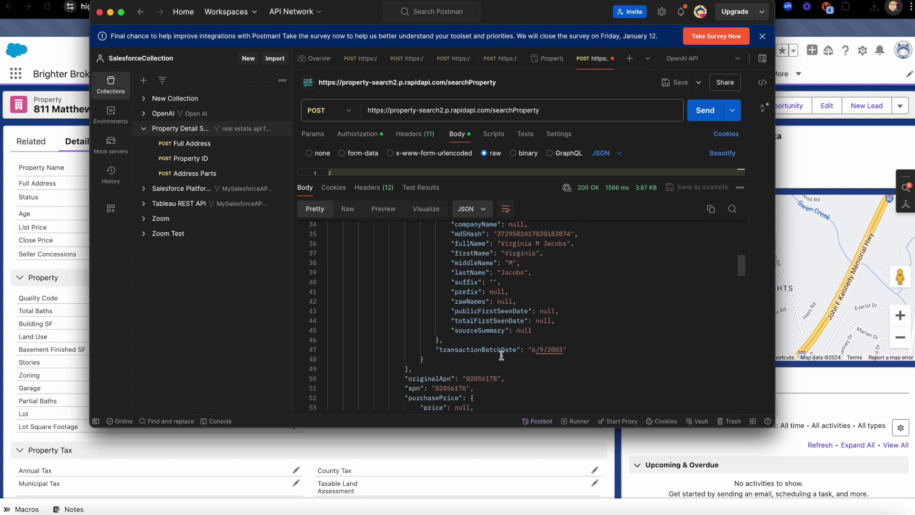
pyautogui.scroll(-6, 501, 356)
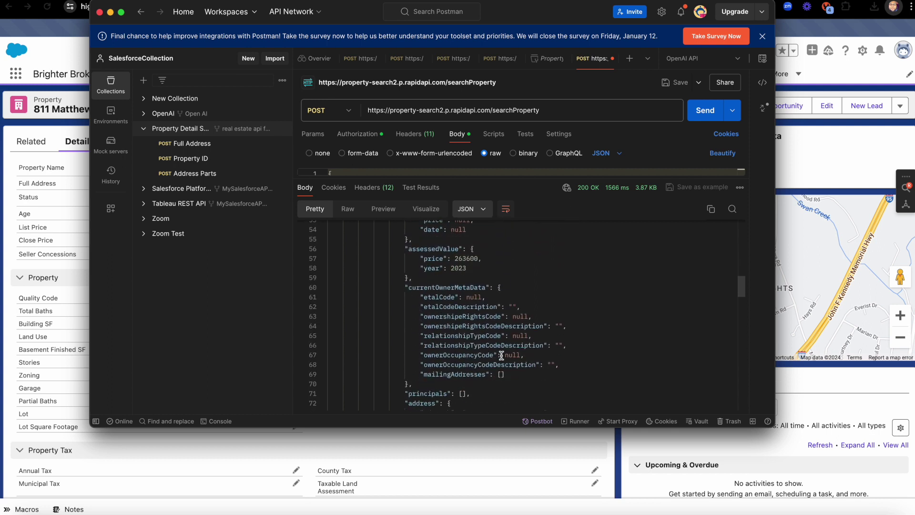
pyautogui.scroll(-5, 502, 356)
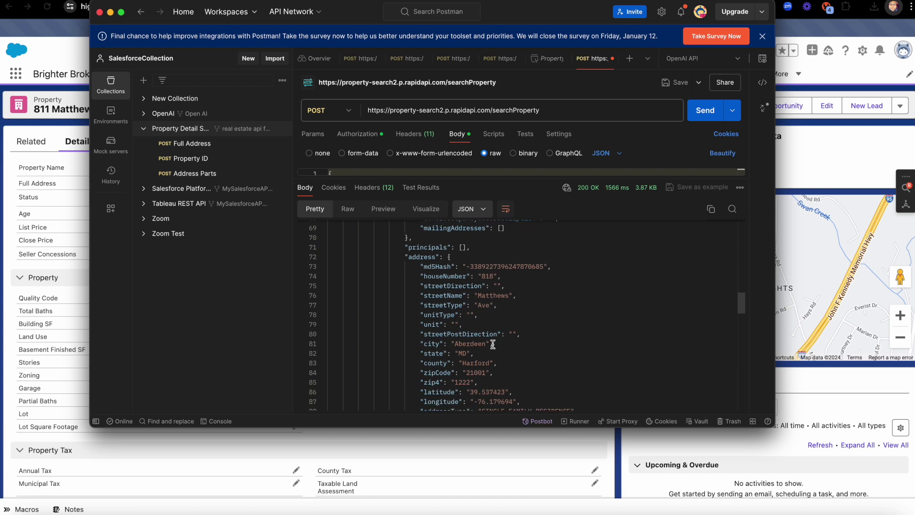
pyautogui.scroll(-2, 494, 345)
pyautogui.scroll(-2, 545, 364)
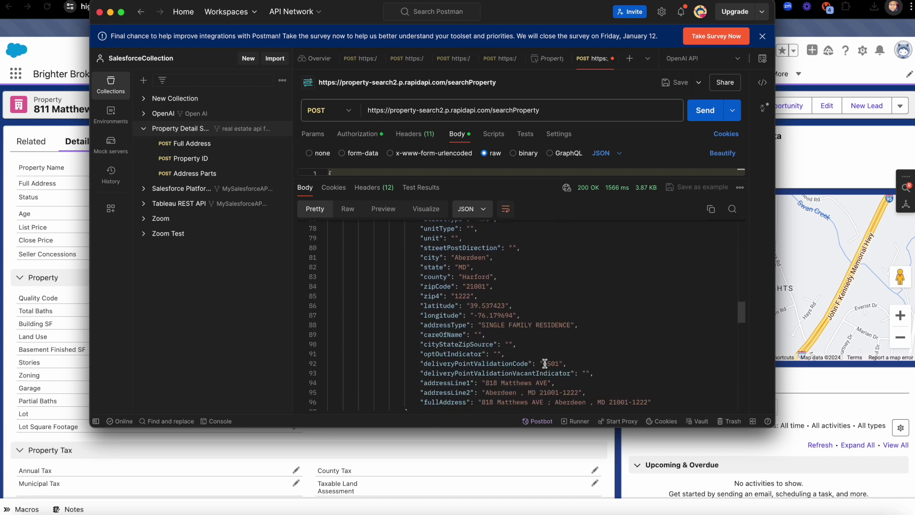
pyautogui.scroll(-2, 537, 329)
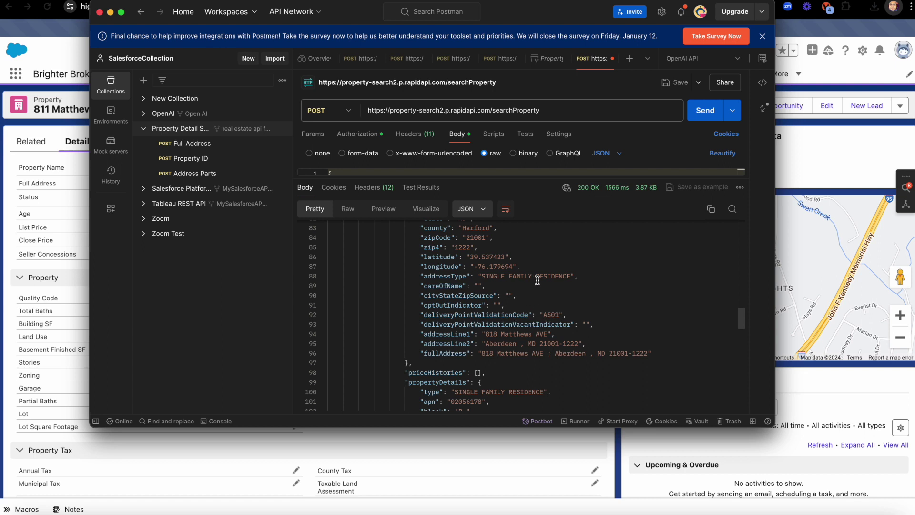
pyautogui.scroll(-2, 551, 325)
pyautogui.scroll(-2, 552, 325)
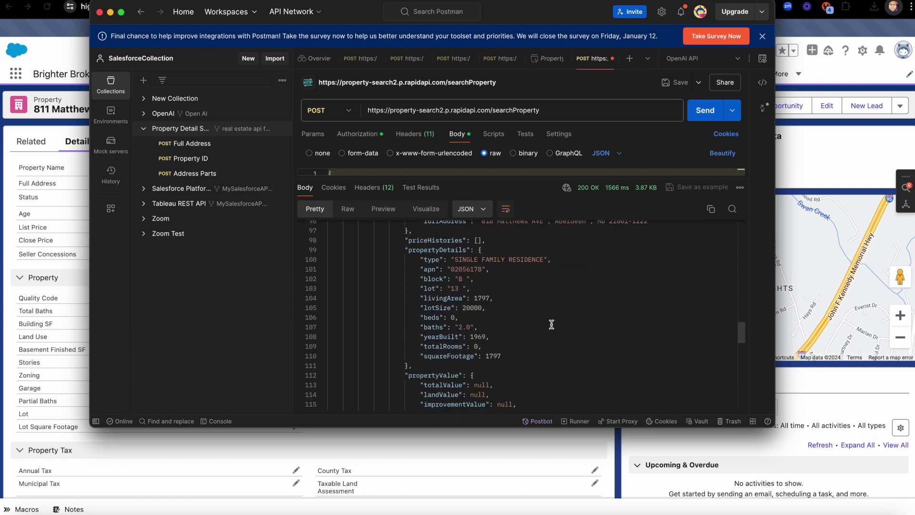
pyautogui.scroll(-1, 552, 324)
pyautogui.scroll(3, 552, 324)
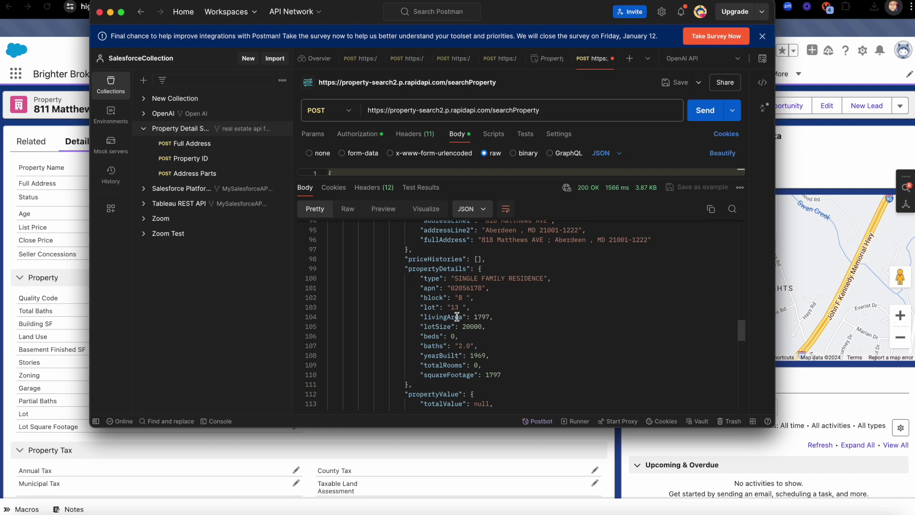
pyautogui.scroll(-3, 511, 329)
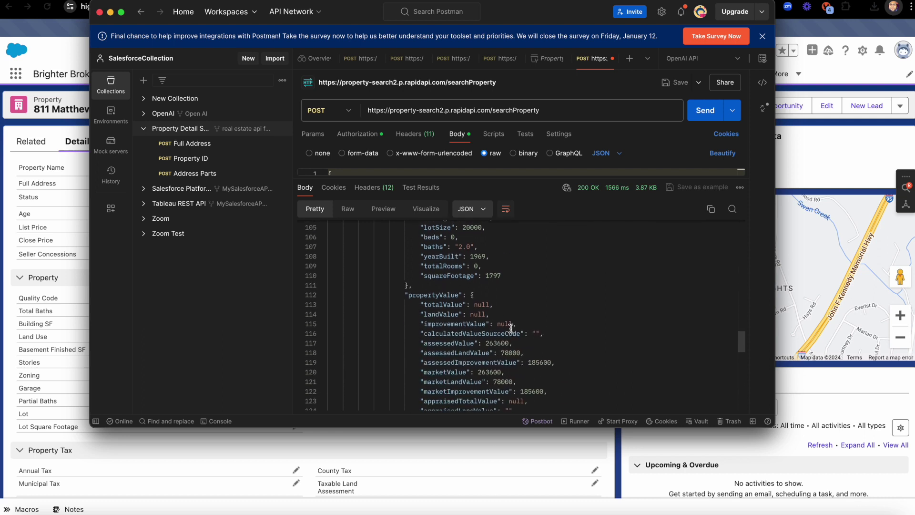
pyautogui.scroll(-1, 518, 288)
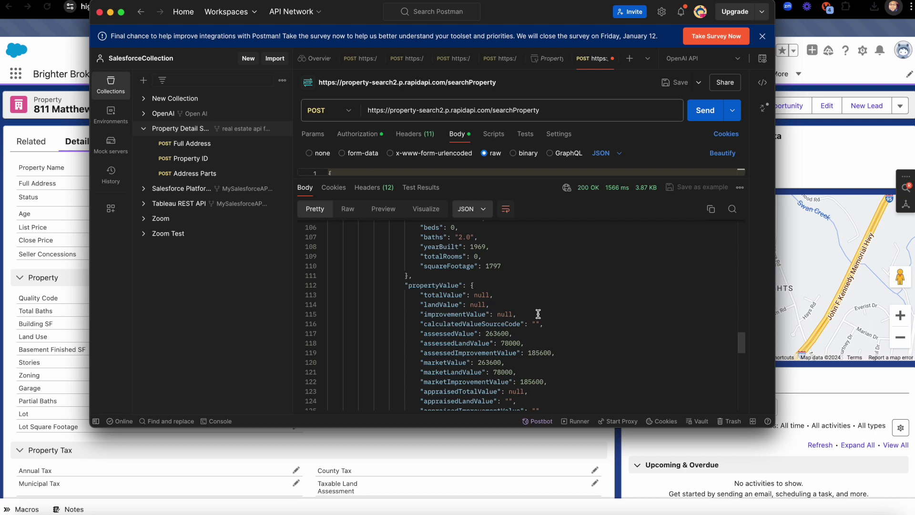
pyautogui.scroll(-5, 538, 314)
pyautogui.scroll(-6, 538, 314)
pyautogui.scroll(-5, 539, 314)
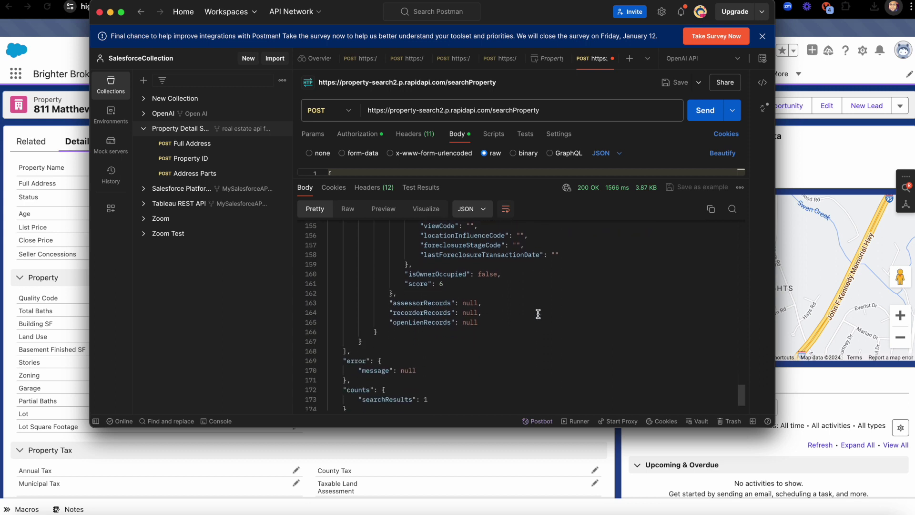
pyautogui.scroll(-2, 538, 314)
pyautogui.scroll(10, 538, 314)
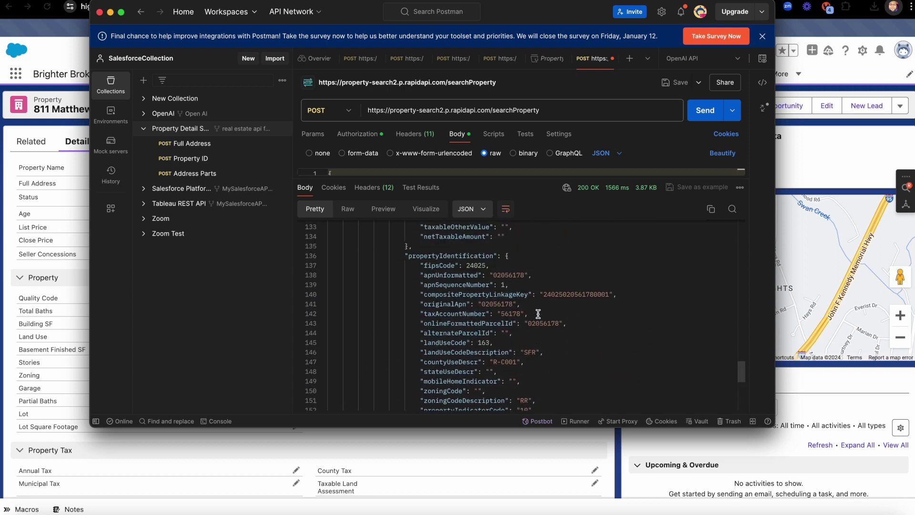
pyautogui.scroll(2, 538, 314)
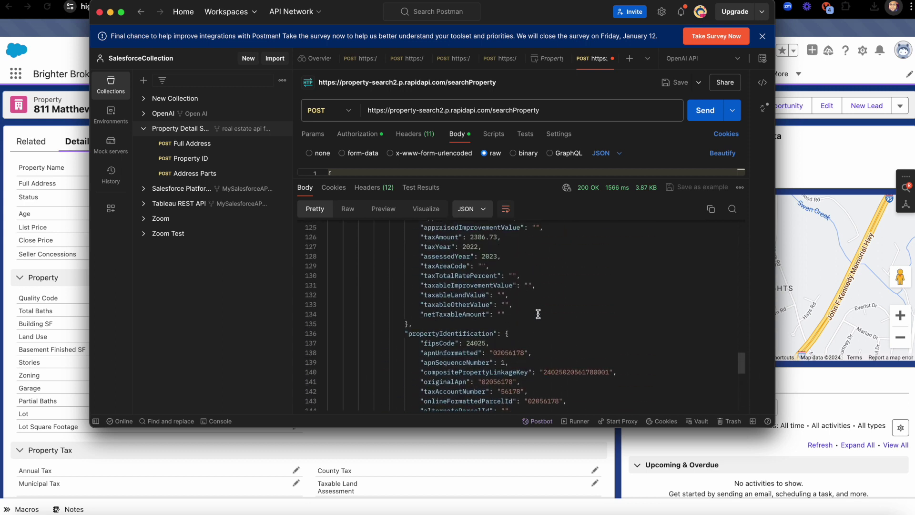
pyautogui.scroll(-3, 538, 314)
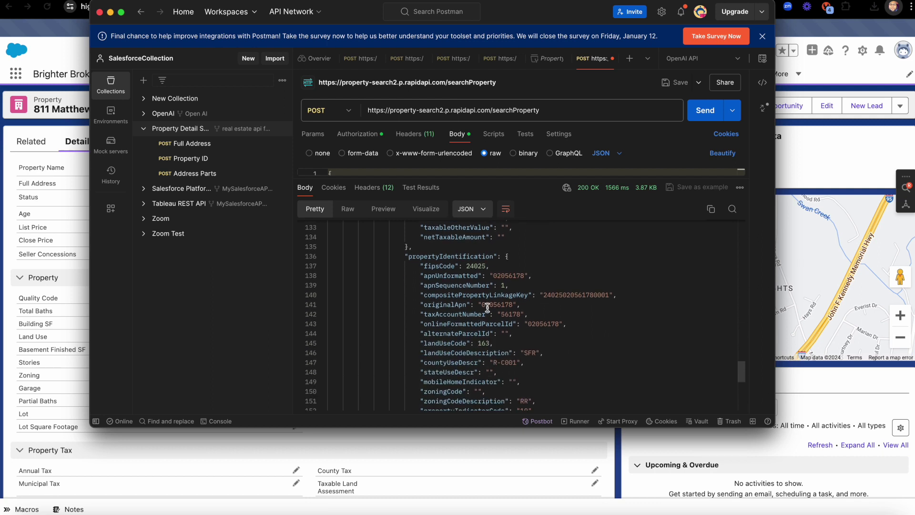
# Mark the alternateParcelId line in the response, then bring Salesforce back to the front.
pyautogui.click(548, 337)
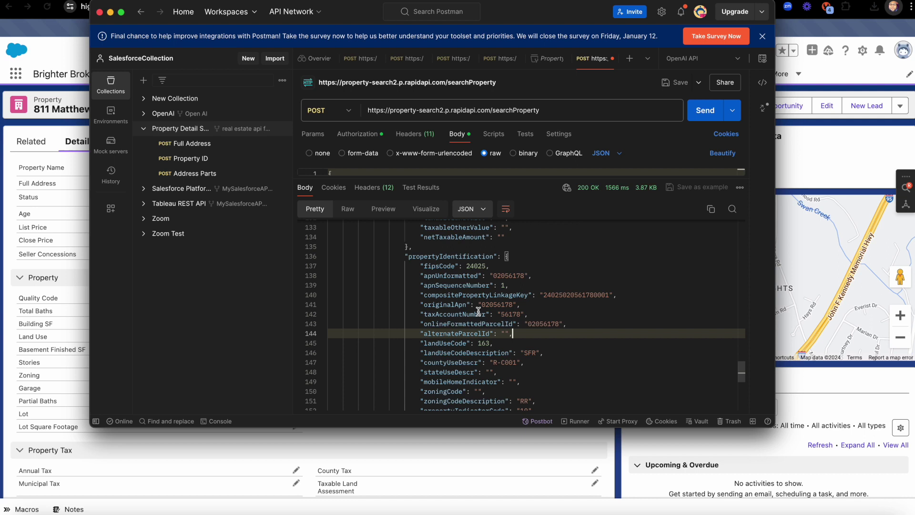
pyautogui.scroll(3, 480, 317)
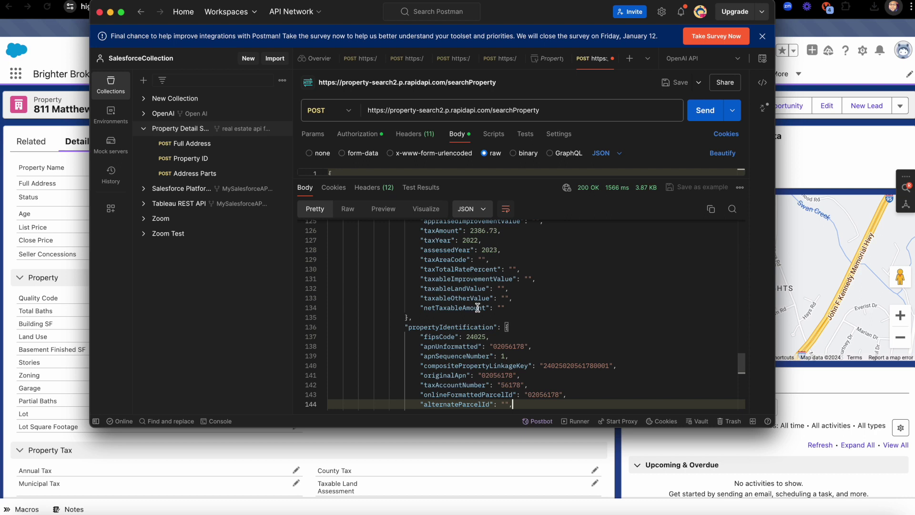
pyautogui.scroll(7, 477, 307)
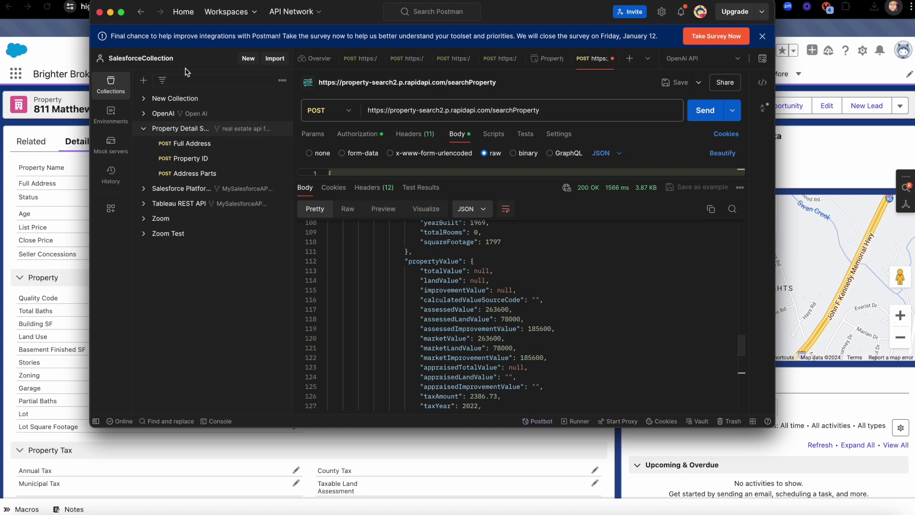
pyautogui.click(62, 53)
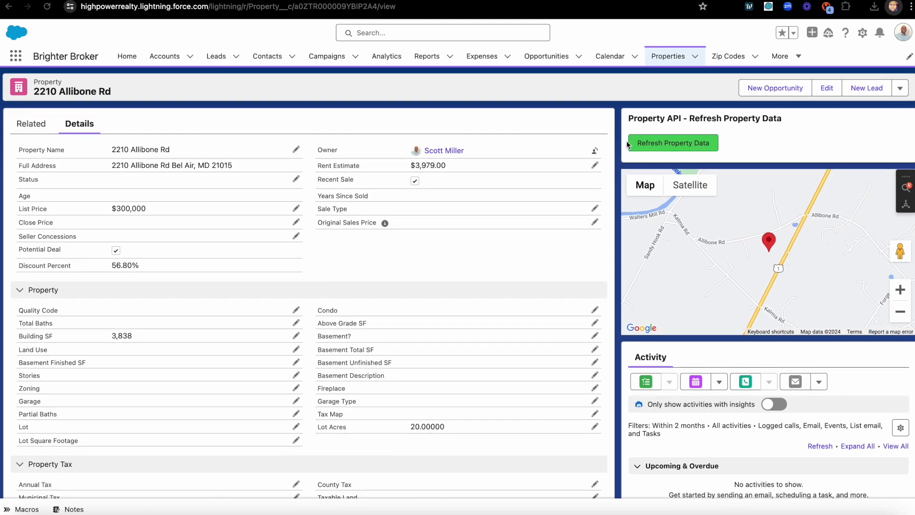
pyautogui.click(643, 144)
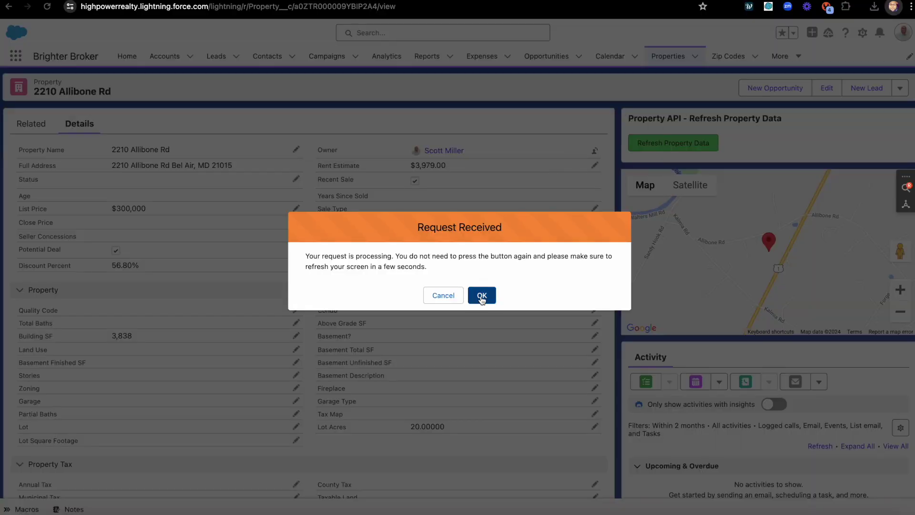
pyautogui.click(481, 296)
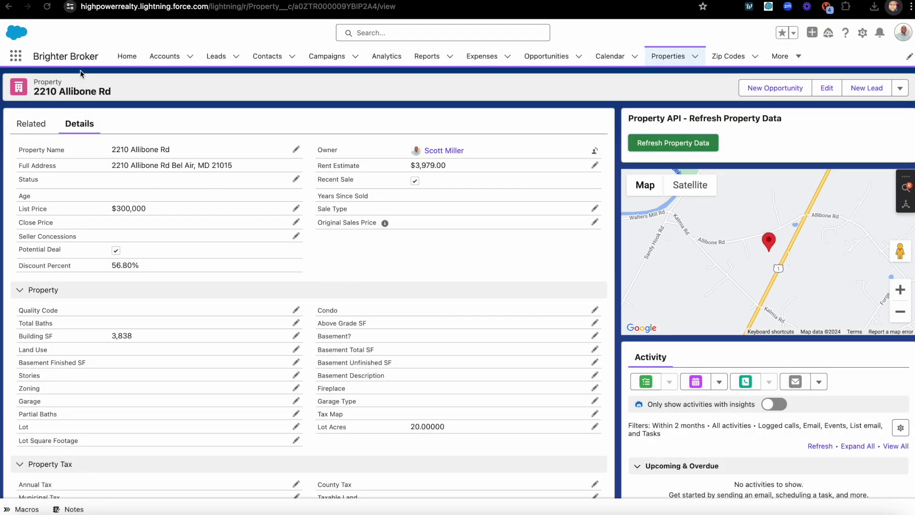
pyautogui.click(47, 8)
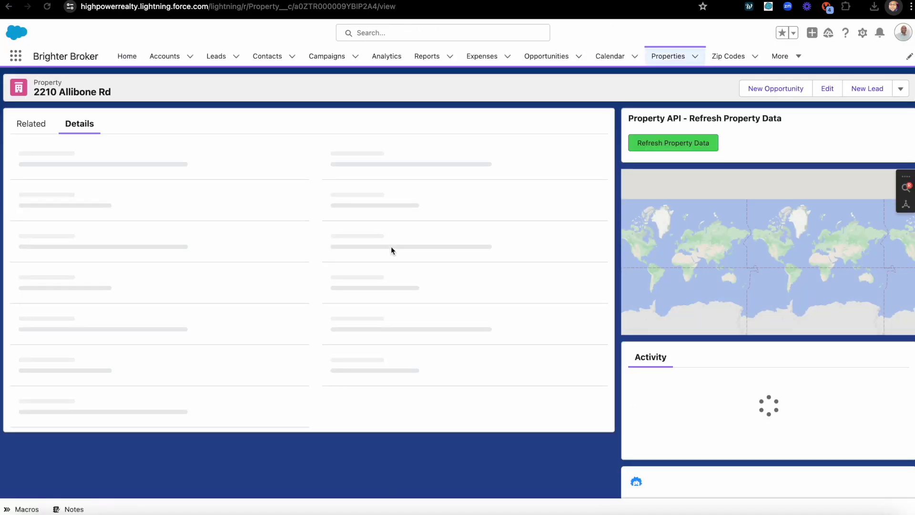
pyautogui.scroll(-1, 374, 314)
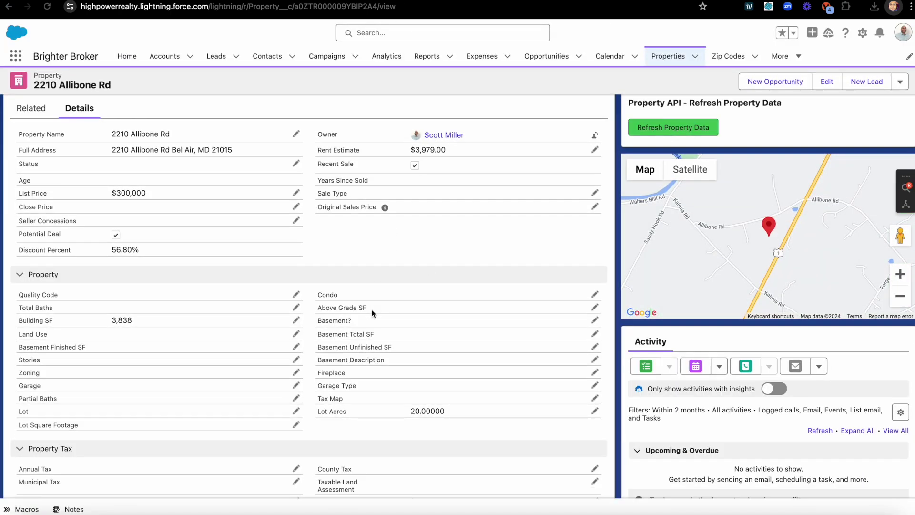
pyautogui.scroll(-1, 397, 352)
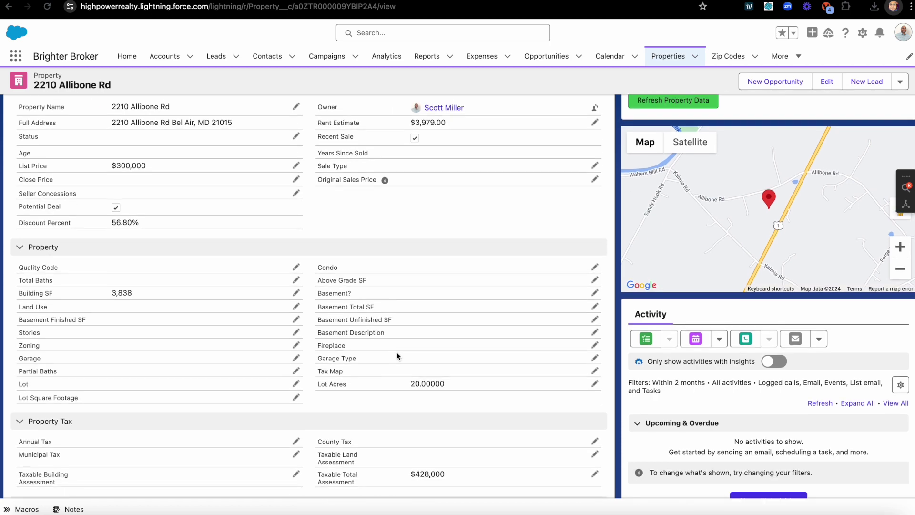
pyautogui.scroll(1, 398, 353)
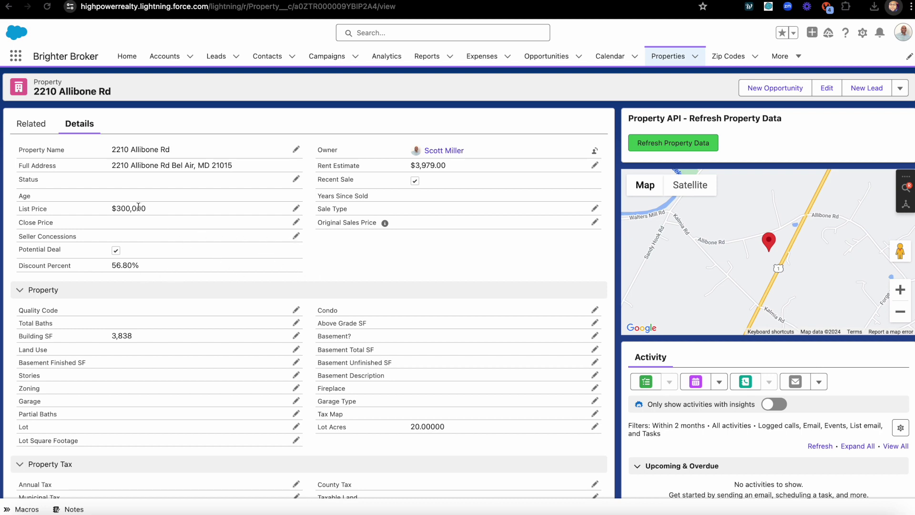
pyautogui.scroll(-5, 386, 355)
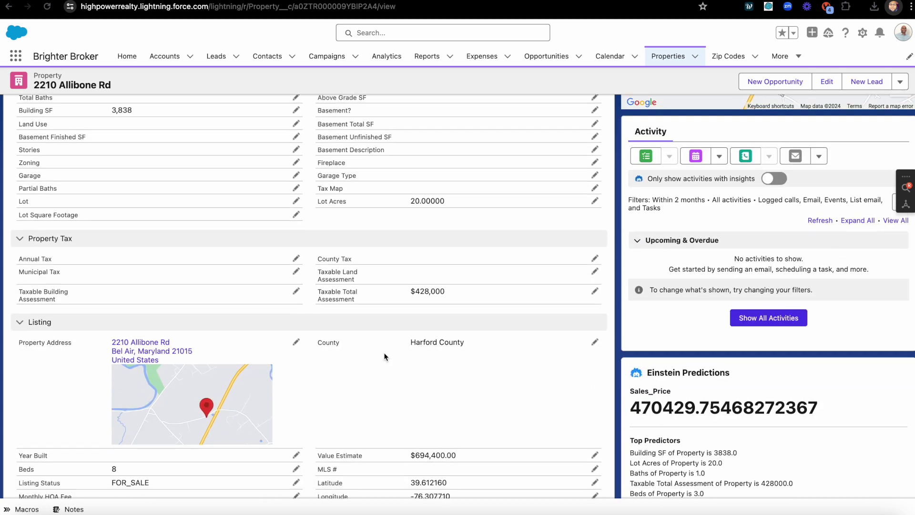
pyautogui.scroll(-3, 416, 302)
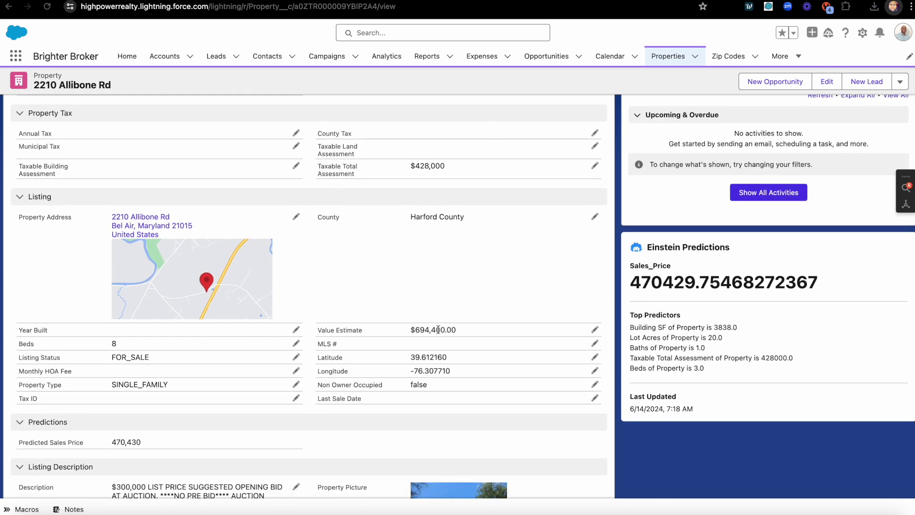
pyautogui.scroll(-2, 427, 332)
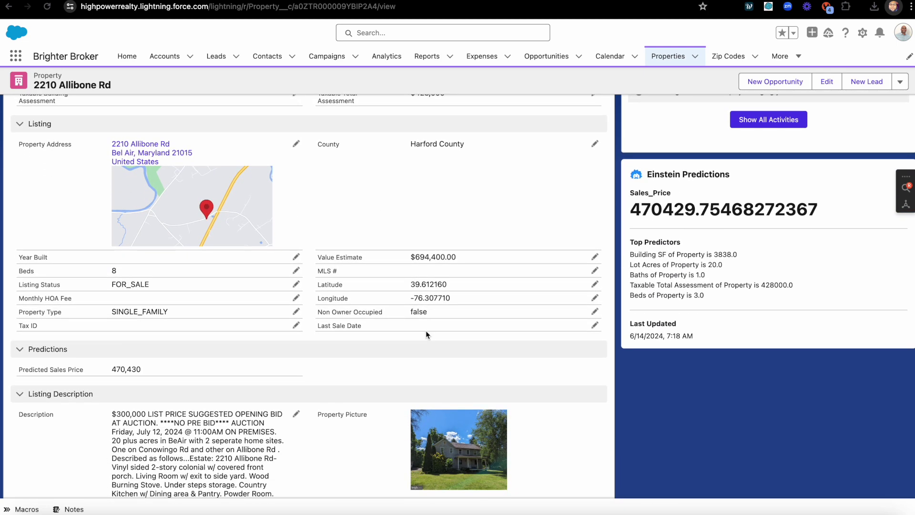
pyautogui.scroll(-3, 344, 325)
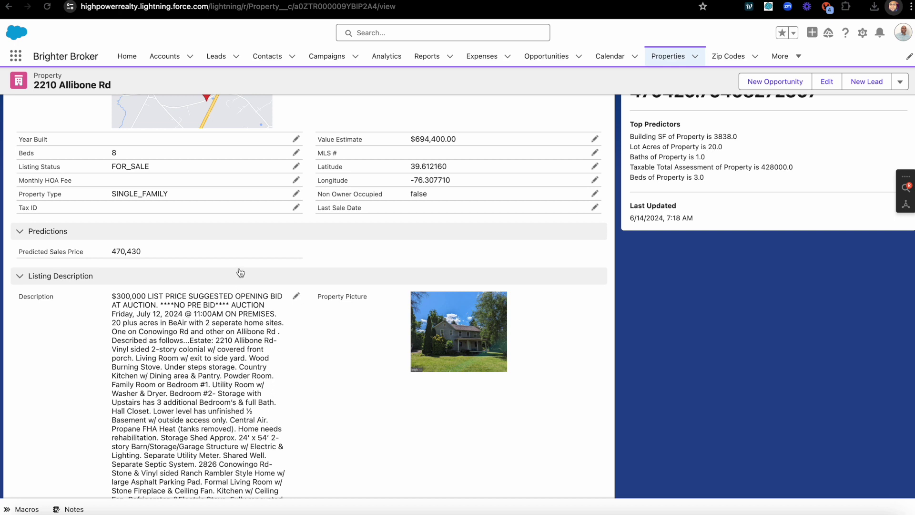
pyautogui.scroll(6, 283, 251)
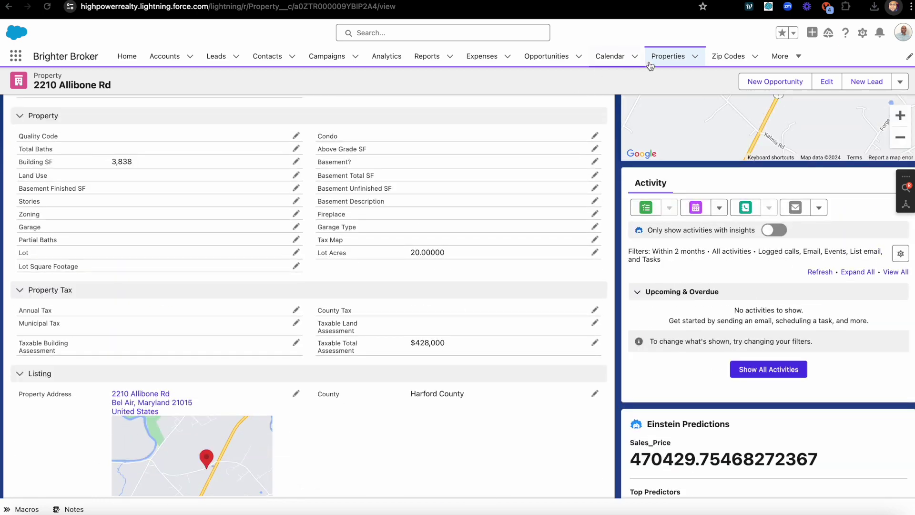
pyautogui.click(668, 56)
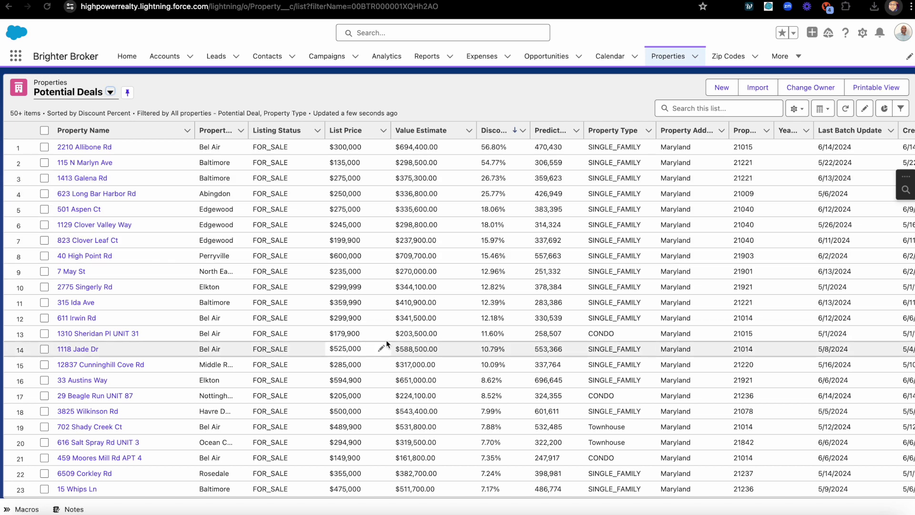
pyautogui.hscroll(1, 448, 335)
pyautogui.hscroll(-1, 448, 335)
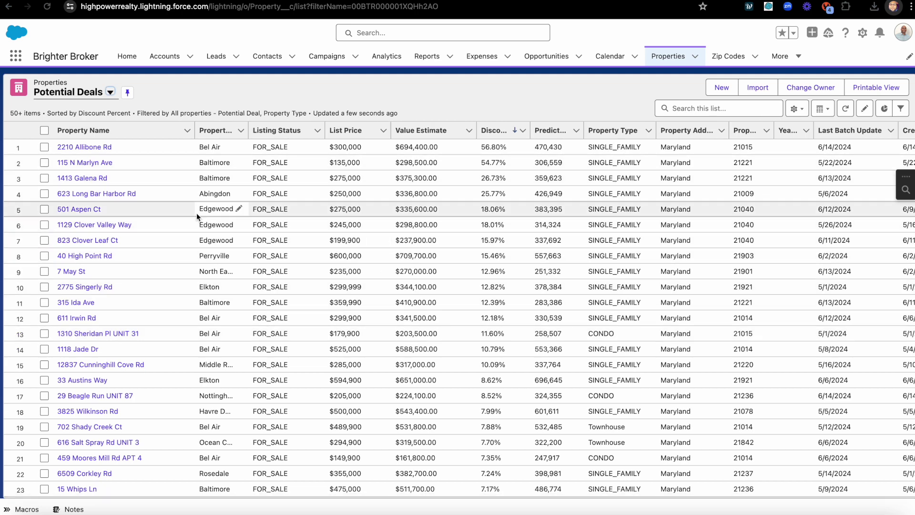
pyautogui.click(96, 177)
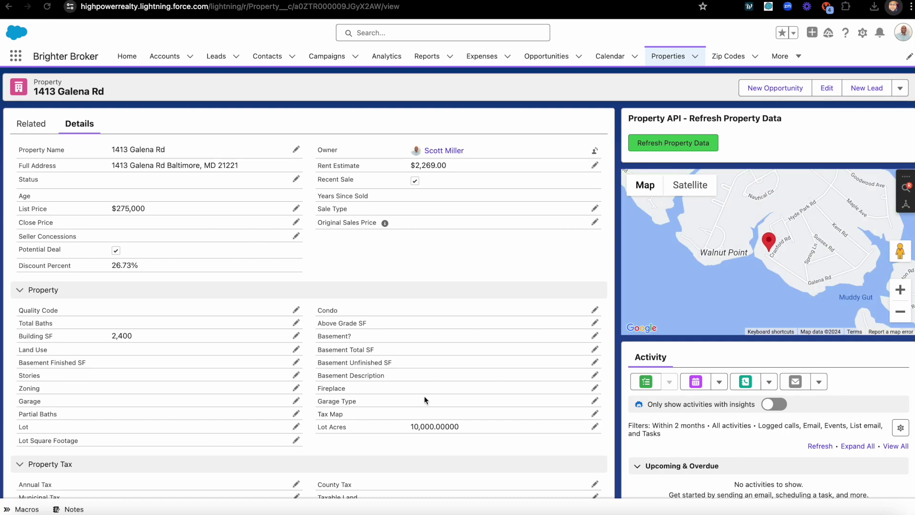
pyautogui.scroll(-4, 424, 396)
pyautogui.scroll(-7, 424, 396)
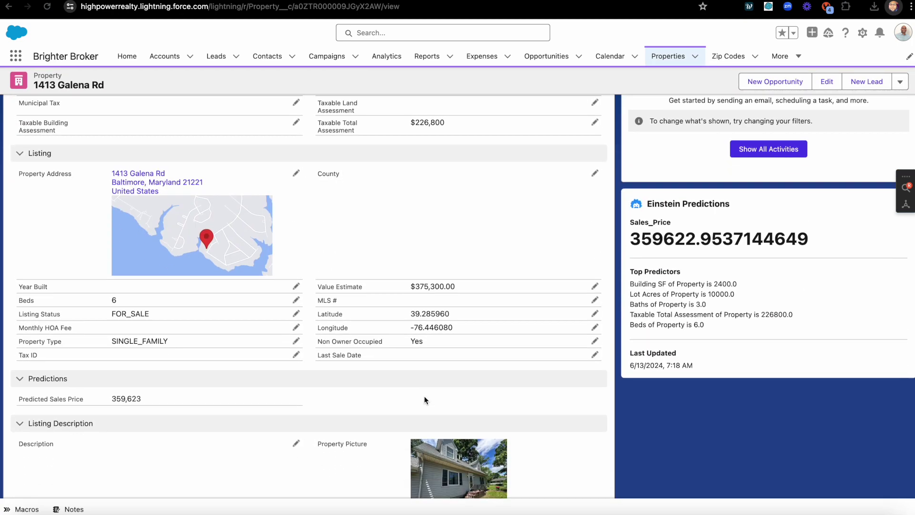
pyautogui.scroll(10, 426, 401)
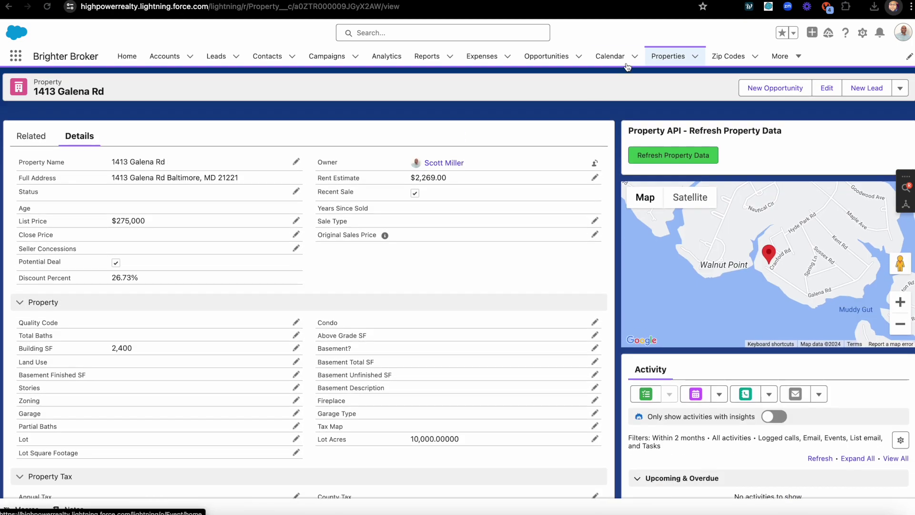
pyautogui.click(667, 56)
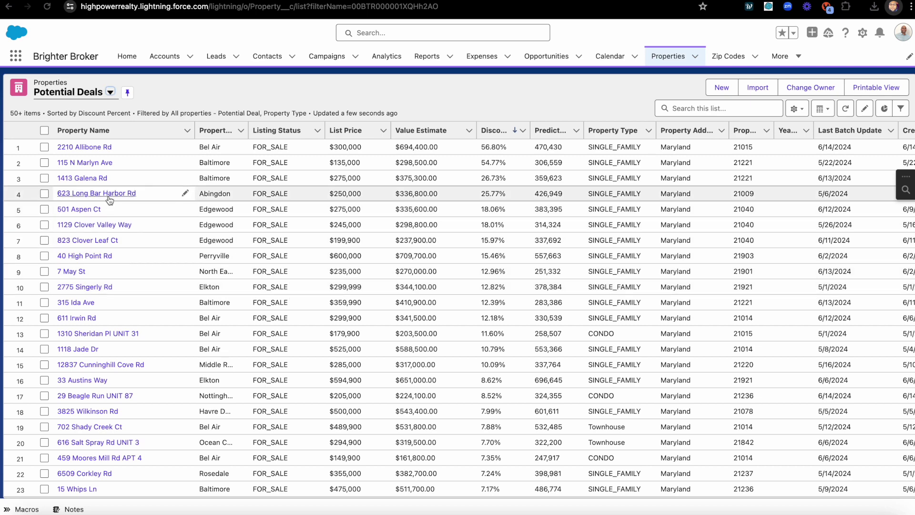
pyautogui.click(85, 210)
pyautogui.scroll(-12, 236, 260)
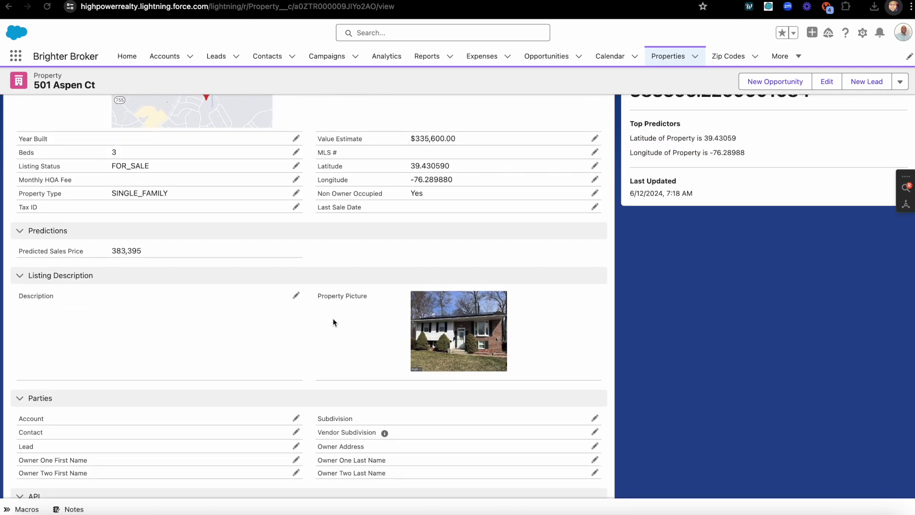
pyautogui.scroll(-2, 369, 342)
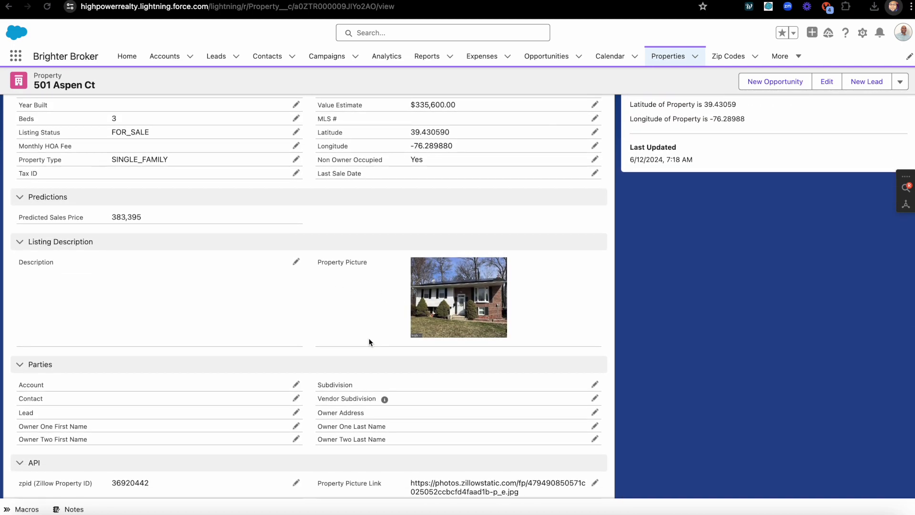
pyautogui.scroll(1, 370, 342)
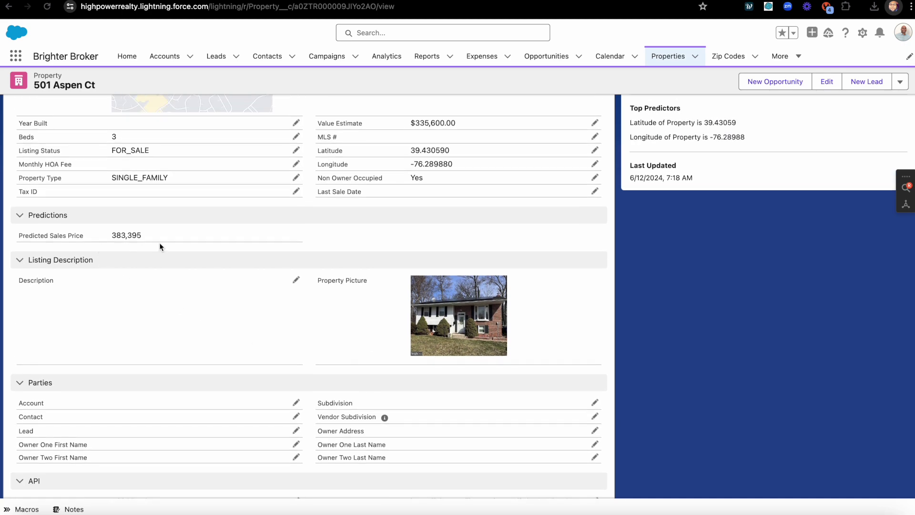
pyautogui.scroll(1, 160, 246)
pyautogui.scroll(5, 423, 249)
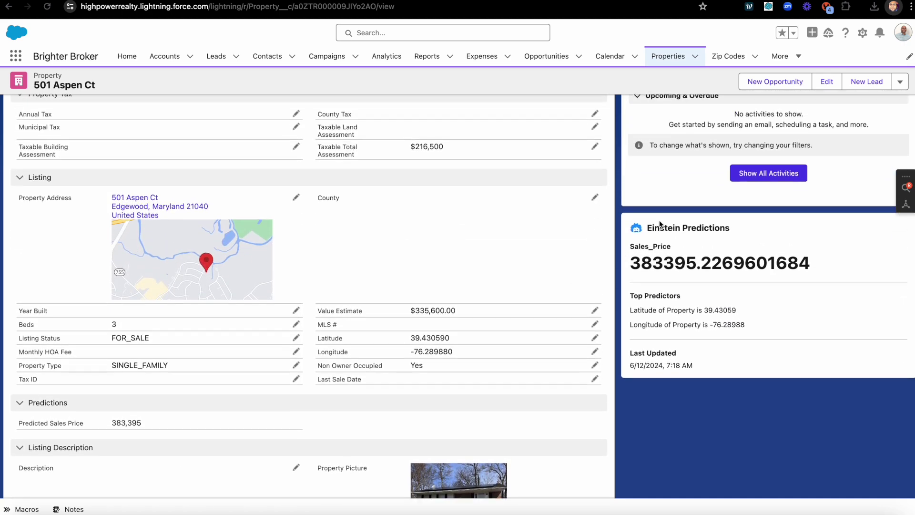
pyautogui.scroll(-1, 322, 373)
pyautogui.scroll(6, 321, 372)
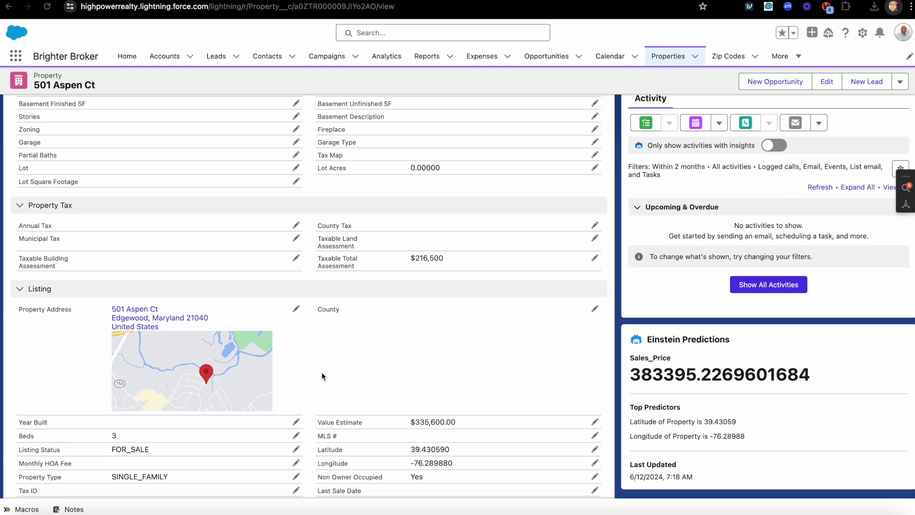
pyautogui.scroll(-8, 322, 376)
pyautogui.scroll(-5, 322, 376)
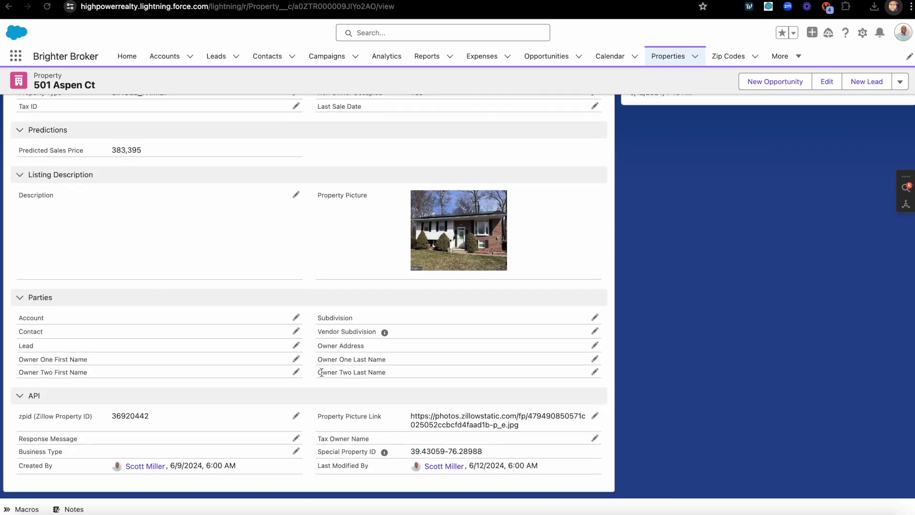
pyautogui.scroll(1, 322, 373)
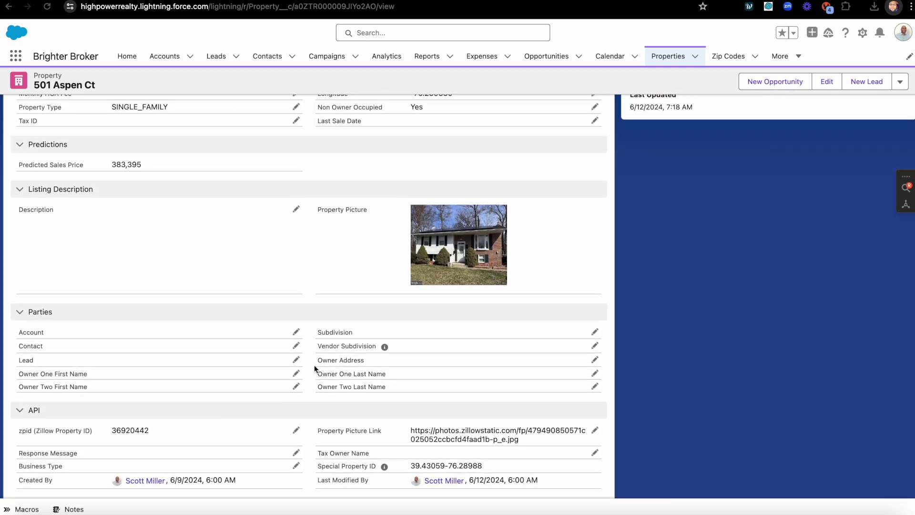
pyautogui.scroll(6, 300, 333)
pyautogui.scroll(2, 299, 333)
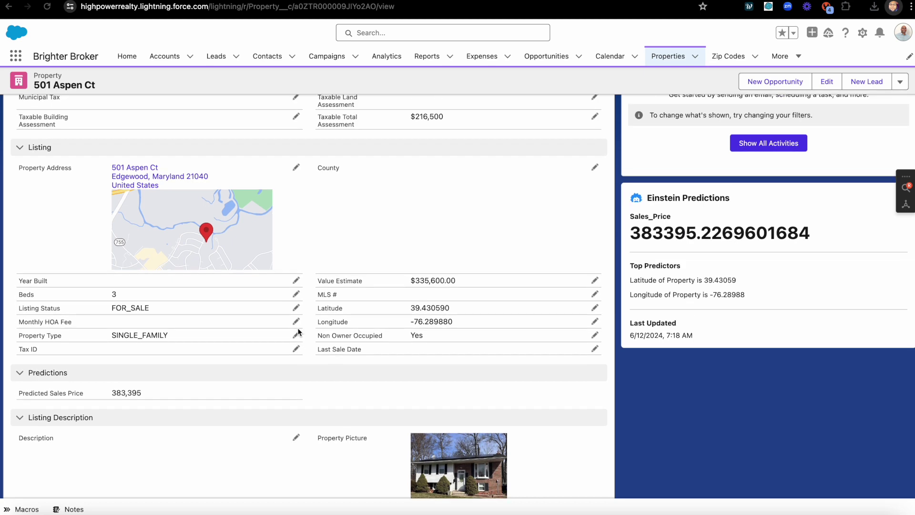
pyautogui.scroll(4, 339, 305)
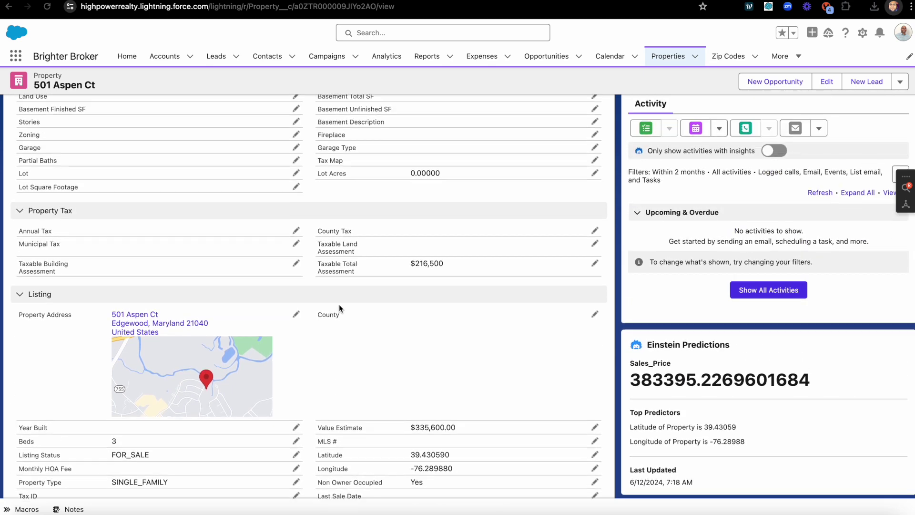
pyautogui.scroll(6, 341, 309)
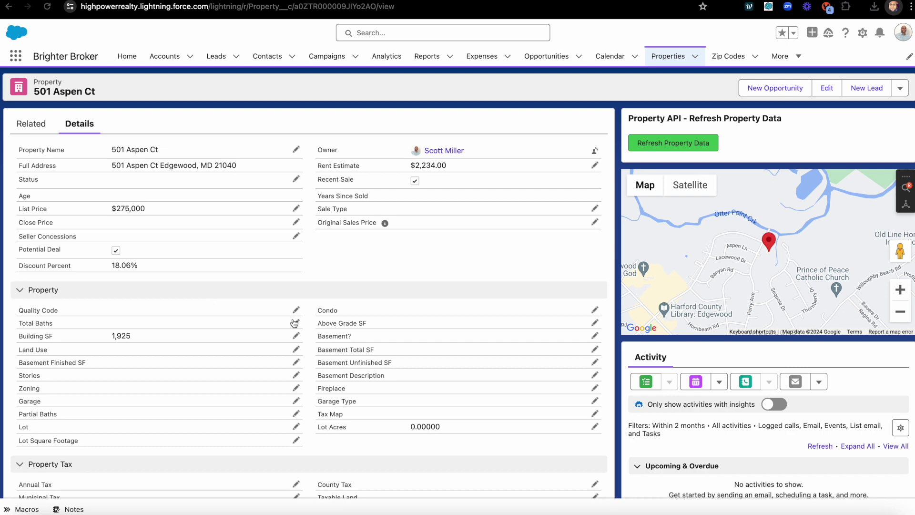
pyautogui.scroll(-3, 294, 323)
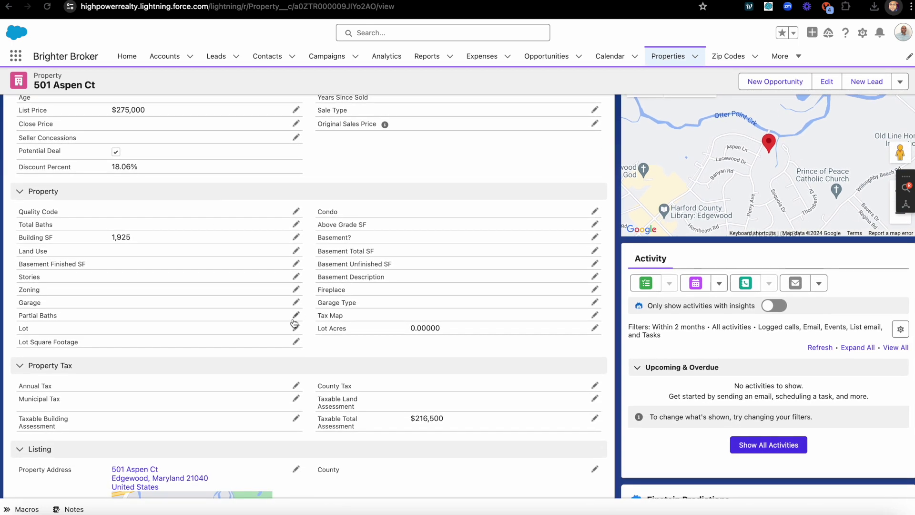
pyautogui.scroll(3, 294, 323)
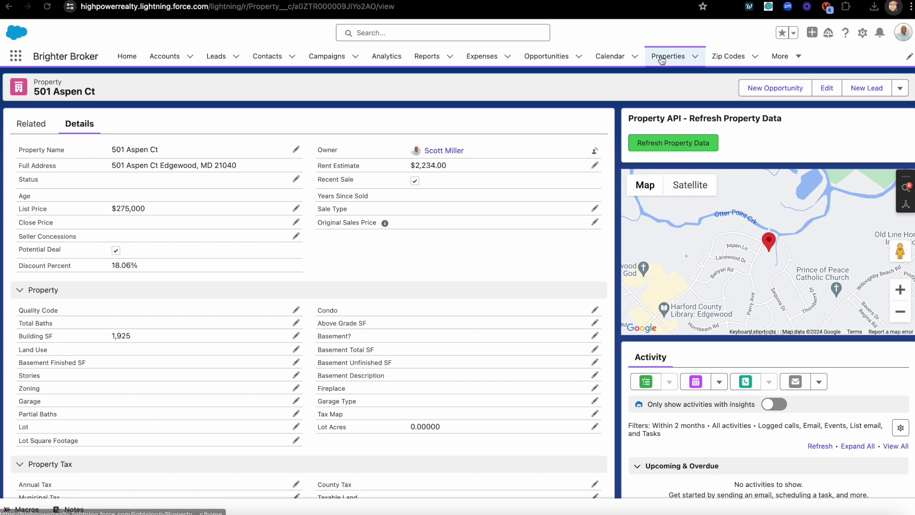
# Go back to the Potential Deals list and scroll down through its discount-ranked rows.
pyautogui.click(661, 59)
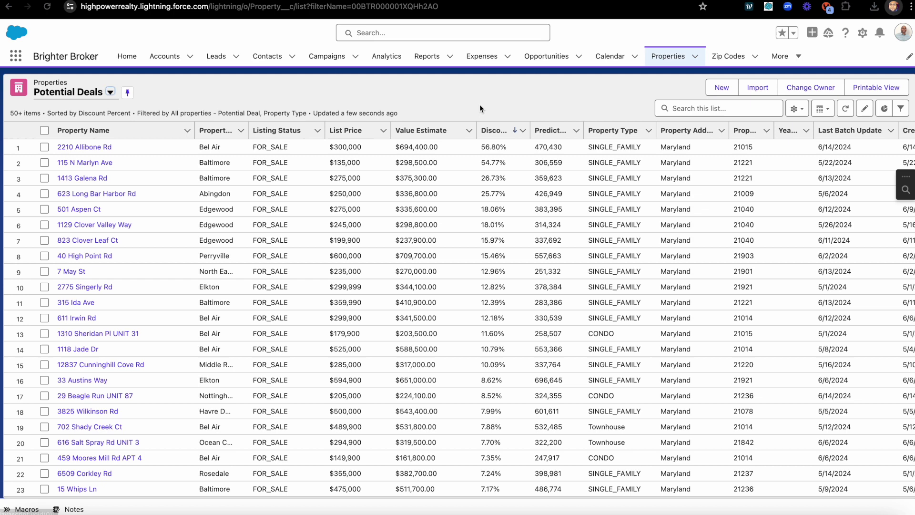
pyautogui.scroll(-2, 415, 238)
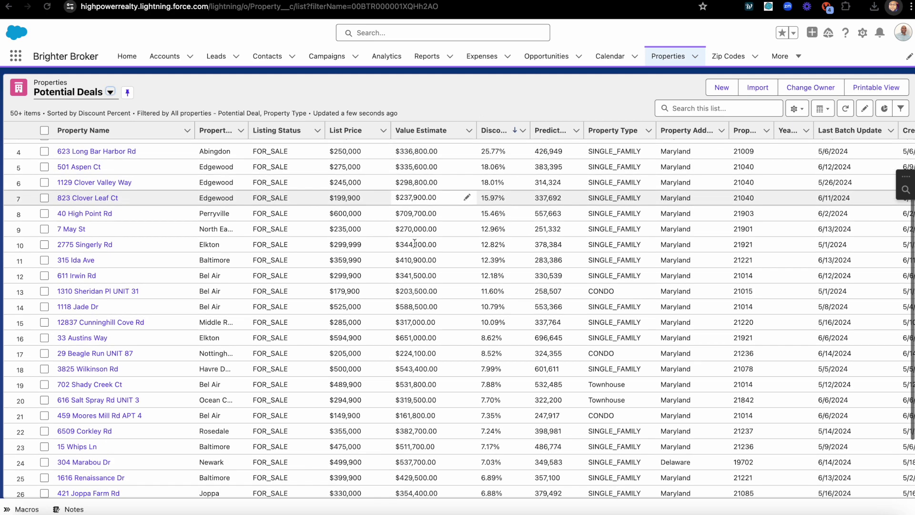